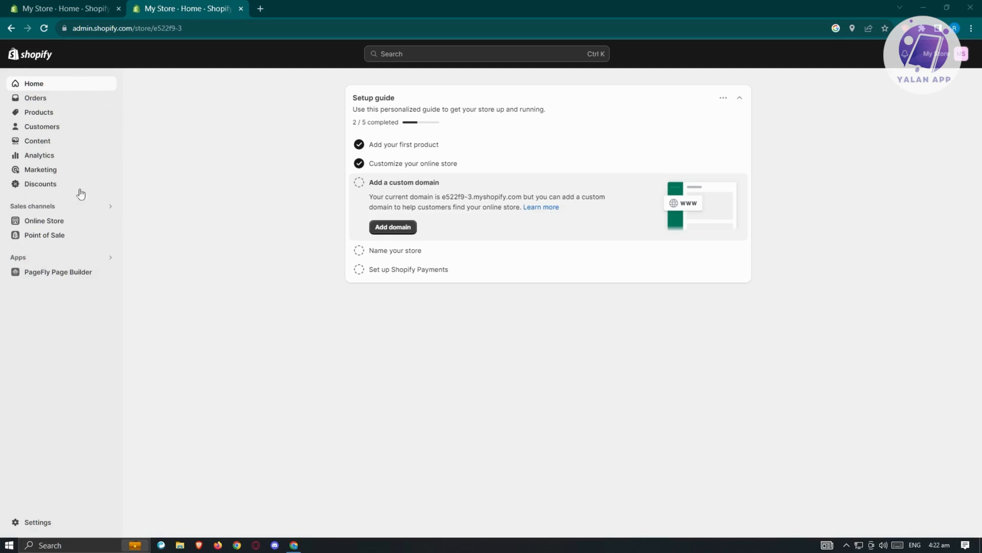
Open the theme editor for the current Dawn theme from the online store's themes
click(51, 221)
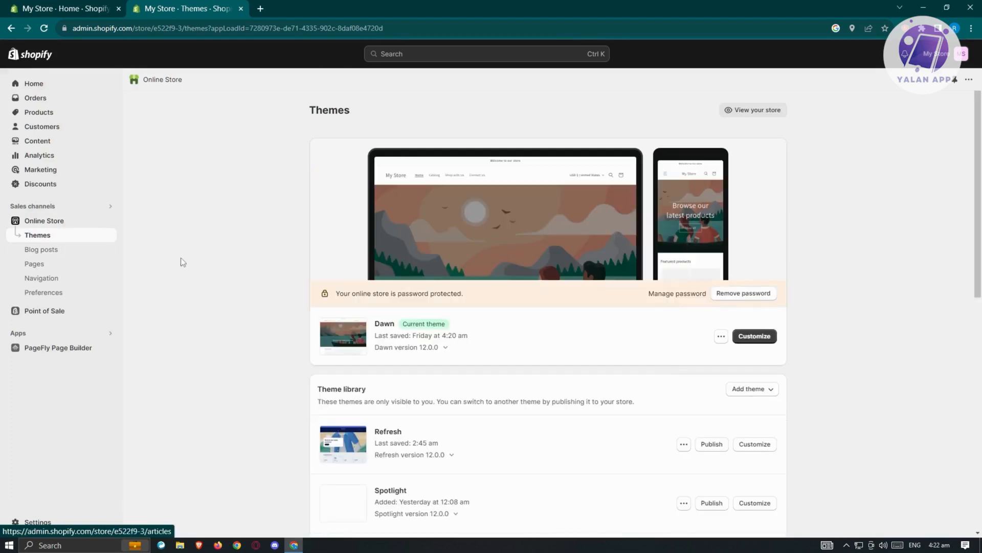
scroll(241, 271, down, 4)
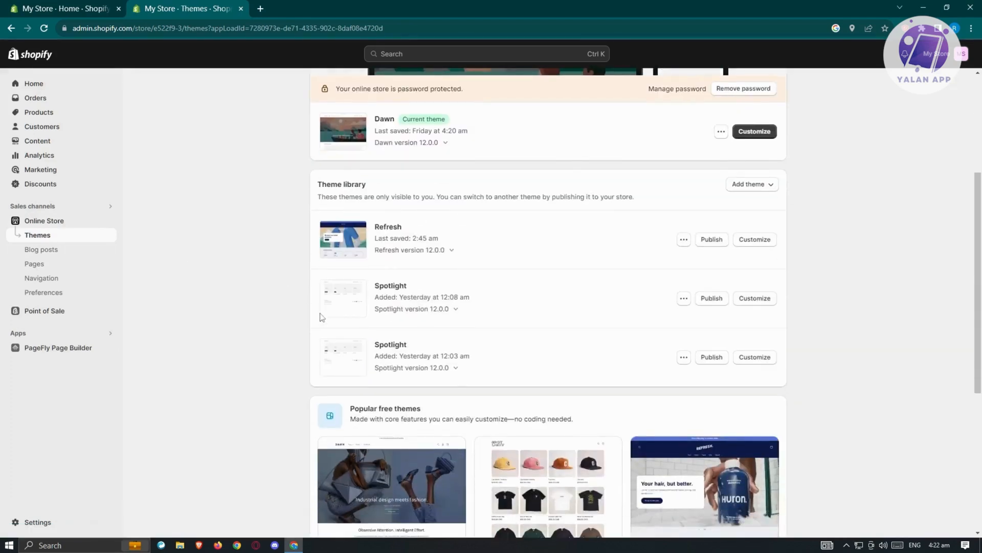
scroll(291, 362, up, 2)
scroll(291, 364, up, 2)
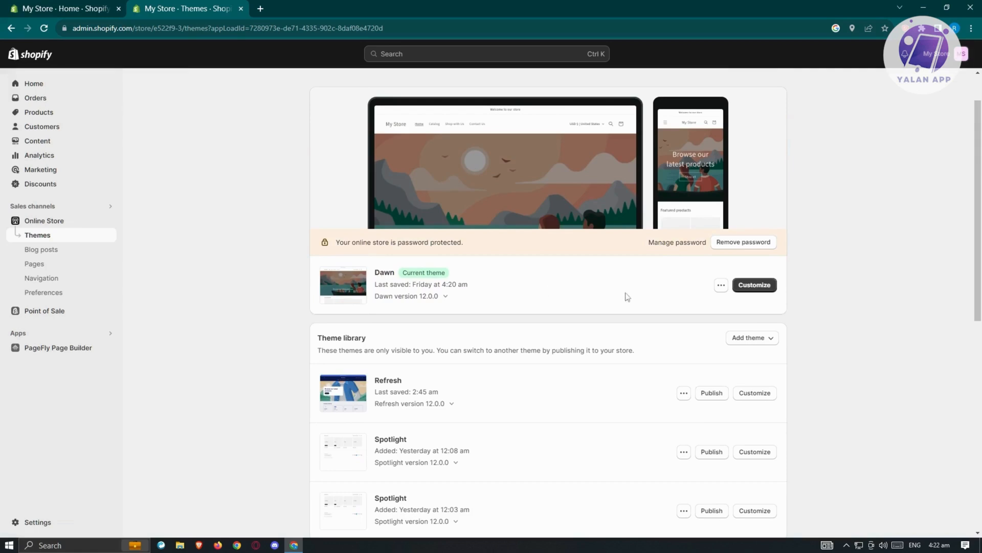
click(755, 285)
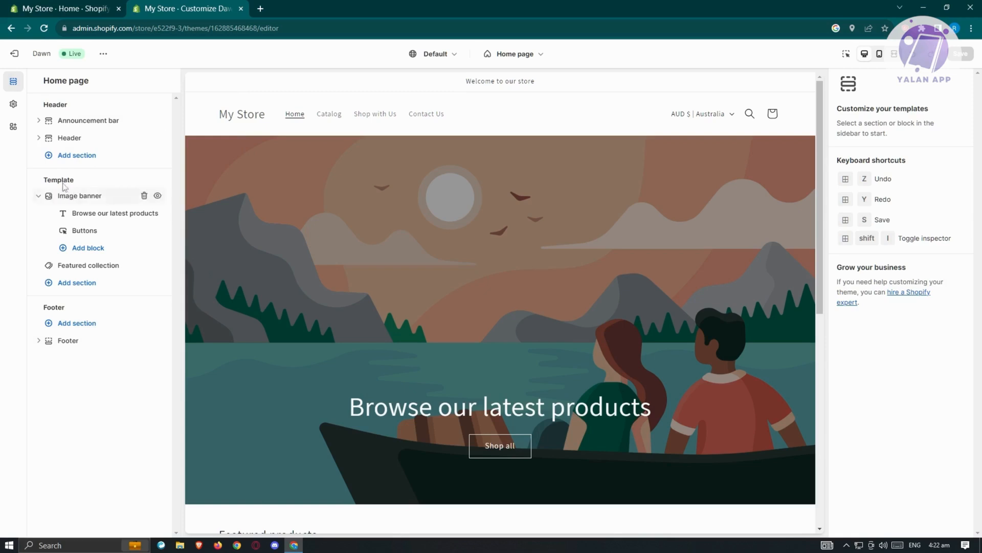
drag(46, 175, 91, 198)
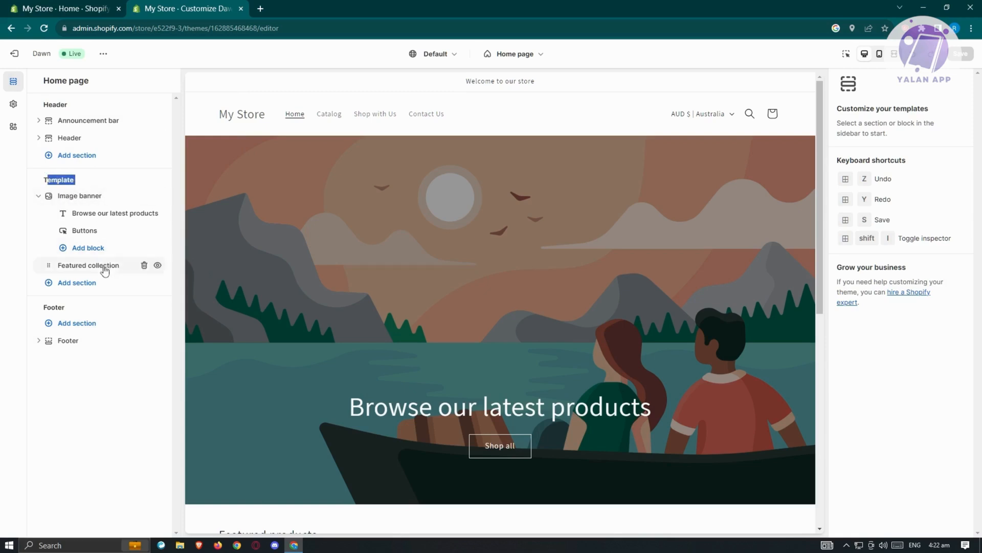
click(68, 437)
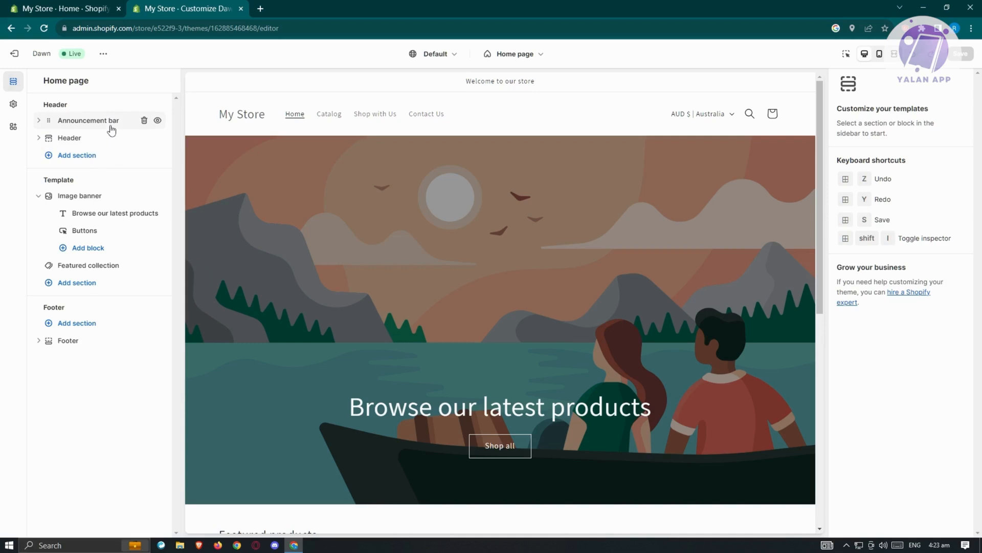
Hide and show again the announcement bar, and do the same with the header section
click(158, 121)
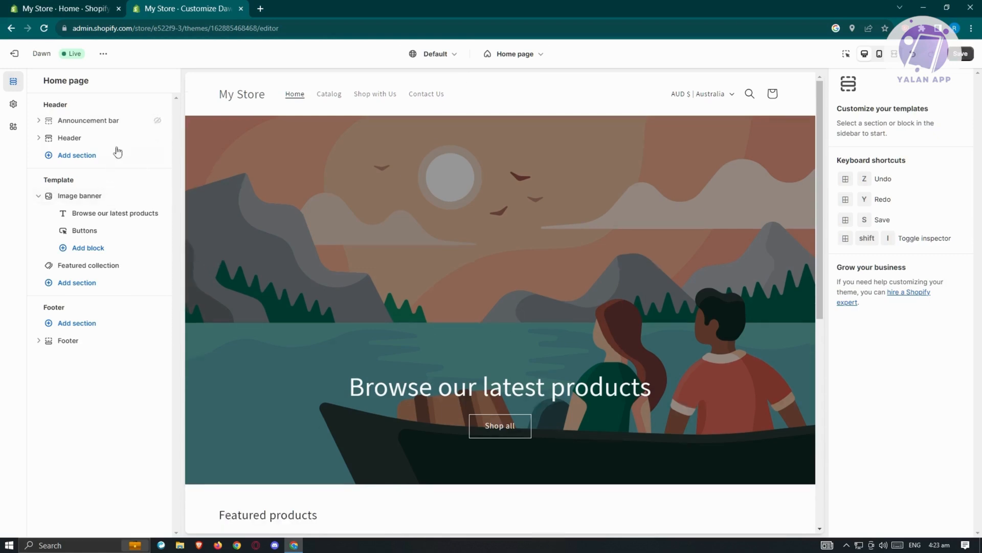
click(158, 122)
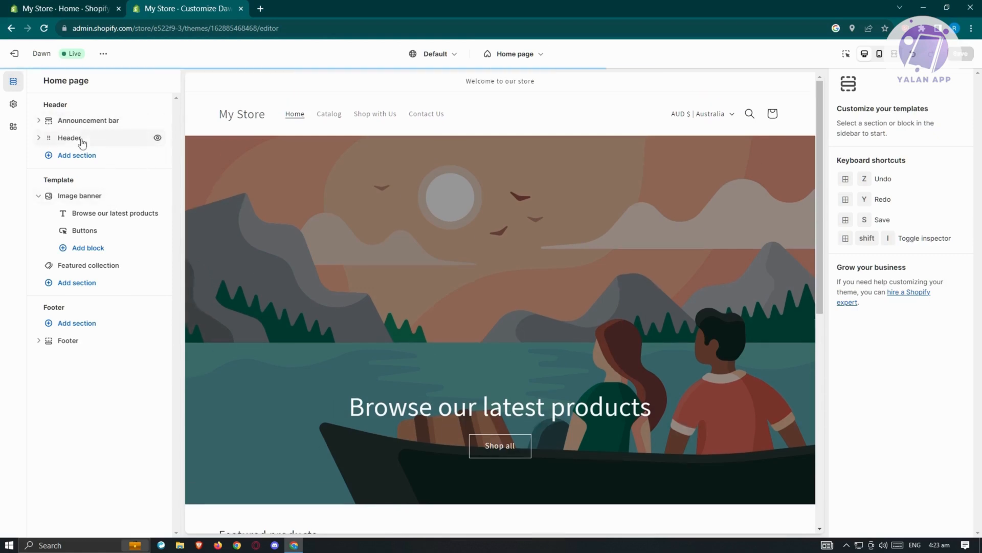
click(158, 138)
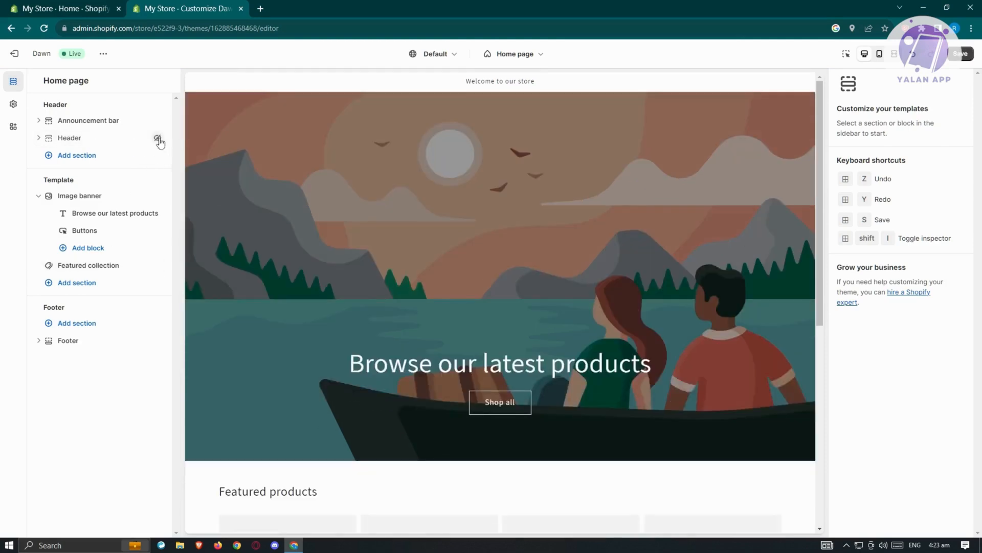
click(158, 138)
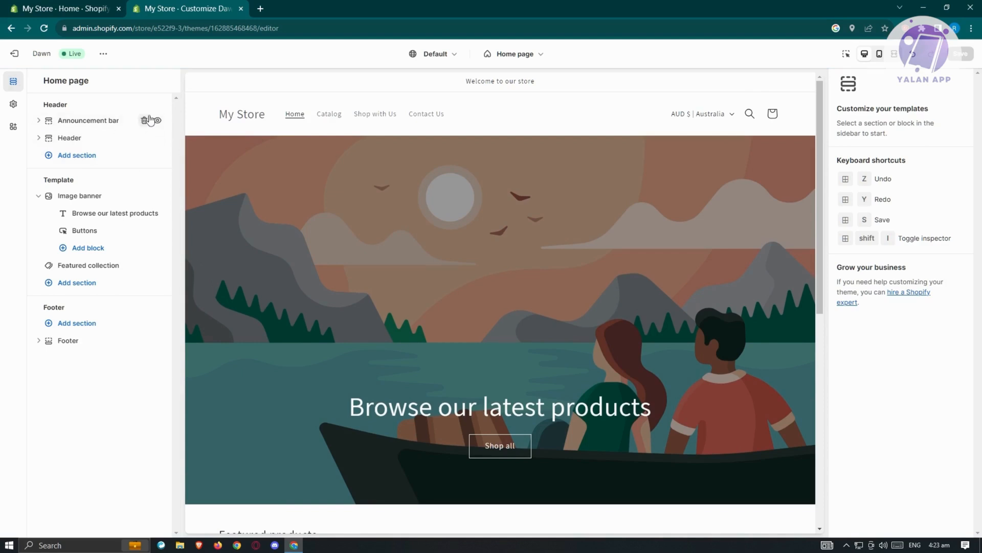
Add a second announcement bar section to the header group and set its color scheme to Scheme 5
click(88, 162)
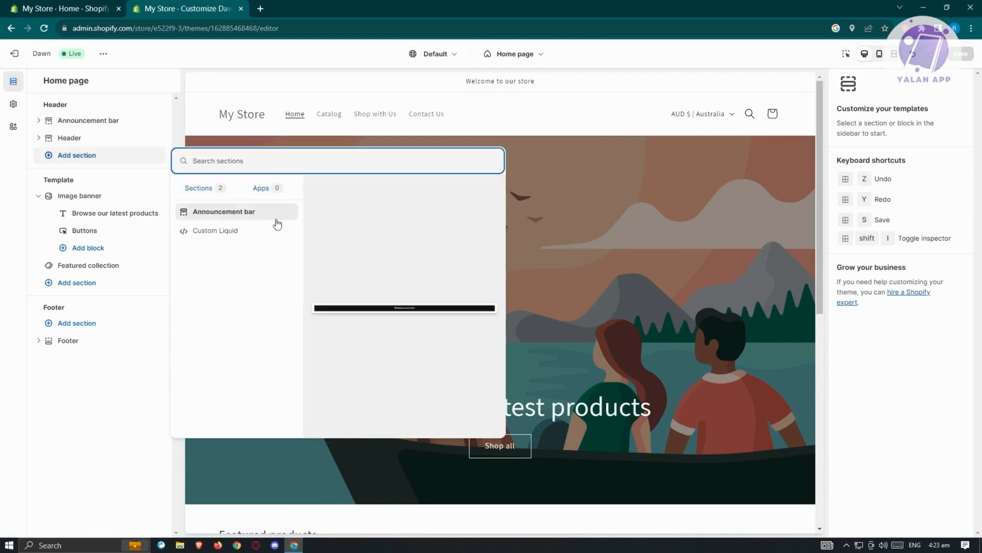
click(215, 217)
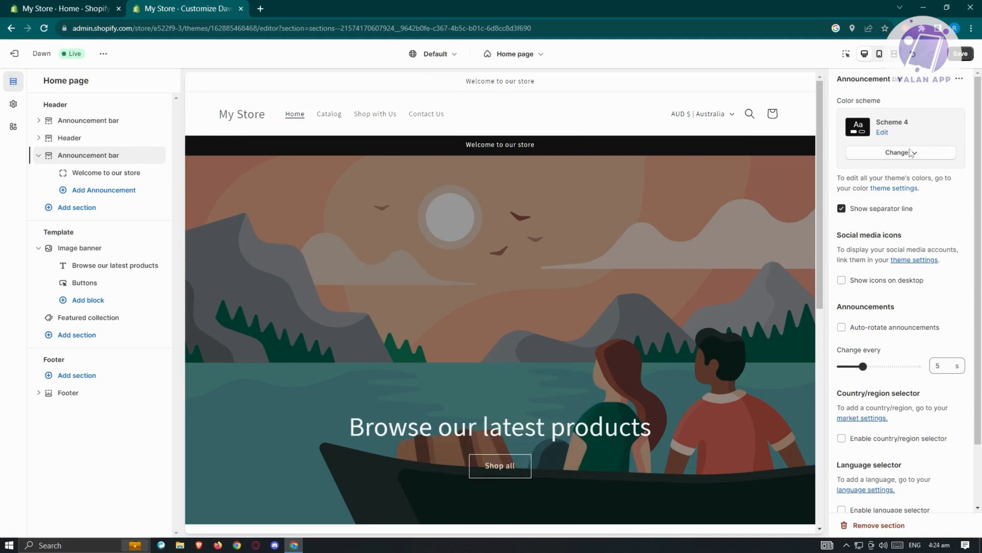
click(914, 155)
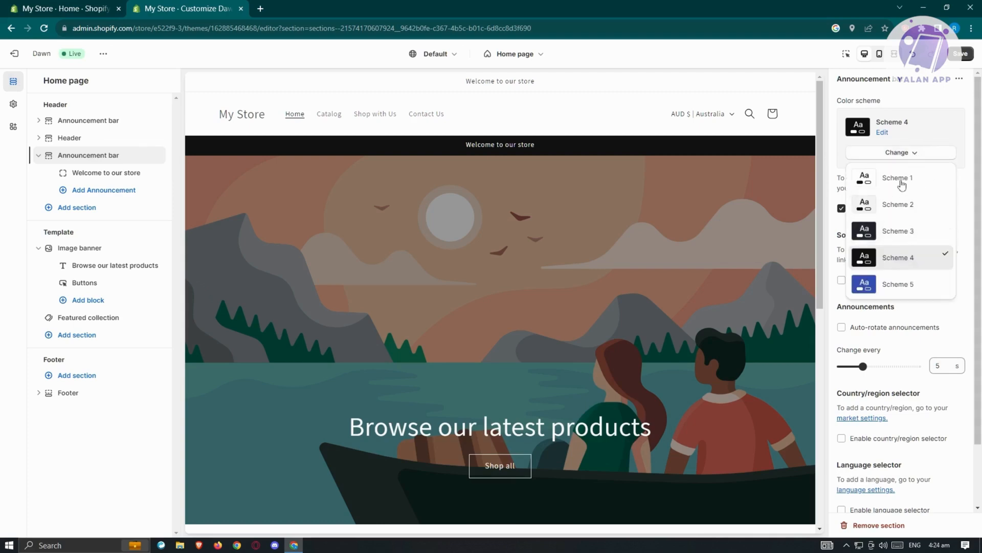
click(895, 284)
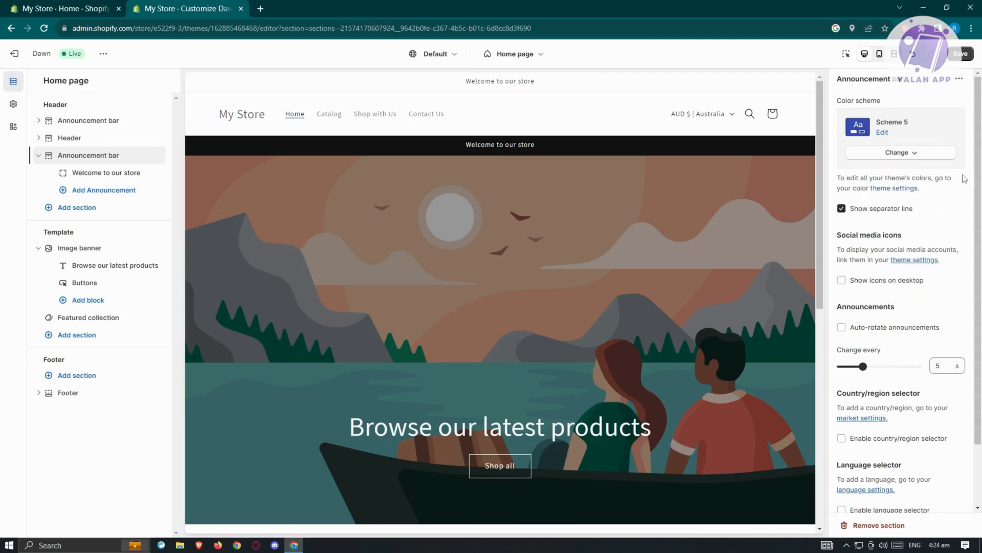
Keep the added announcement bar's separator line shown and enable social media icons on desktop
scroll(926, 174, down, 1)
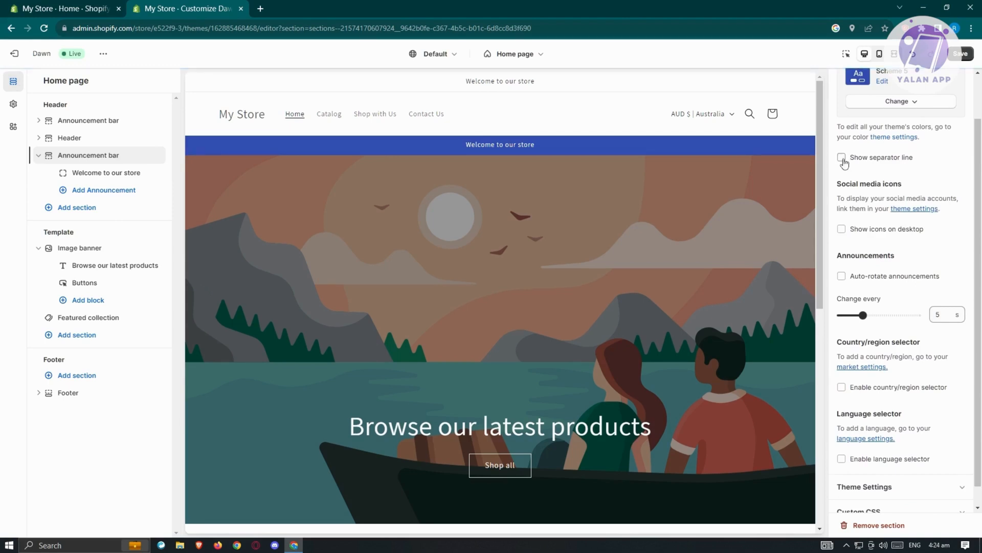
click(841, 158)
scroll(855, 200, down, 1)
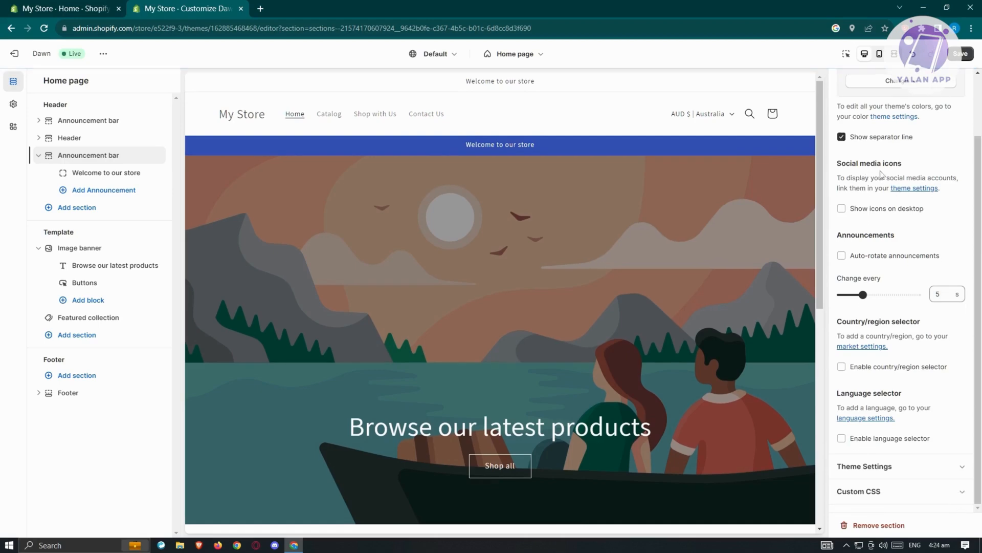
click(848, 214)
drag(841, 177, 939, 177)
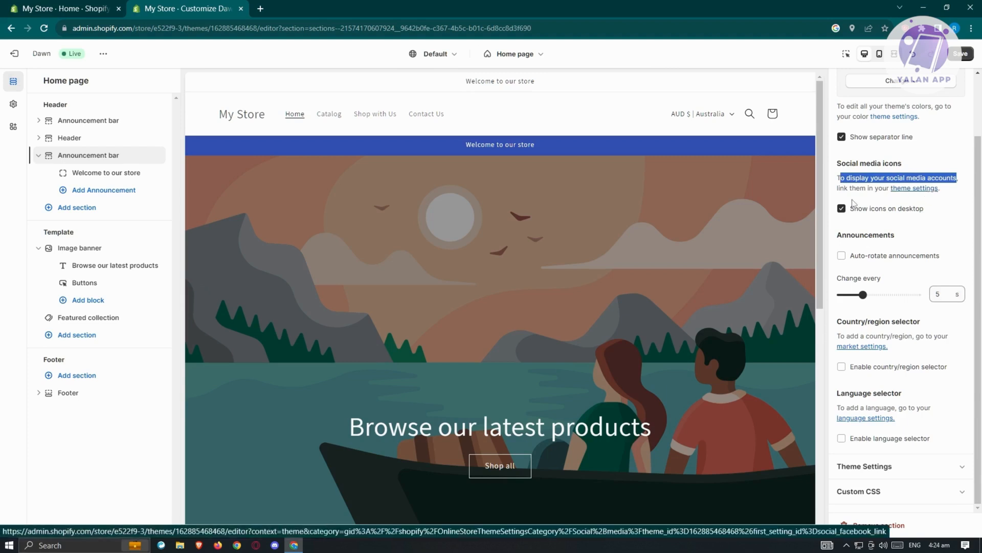
click(942, 215)
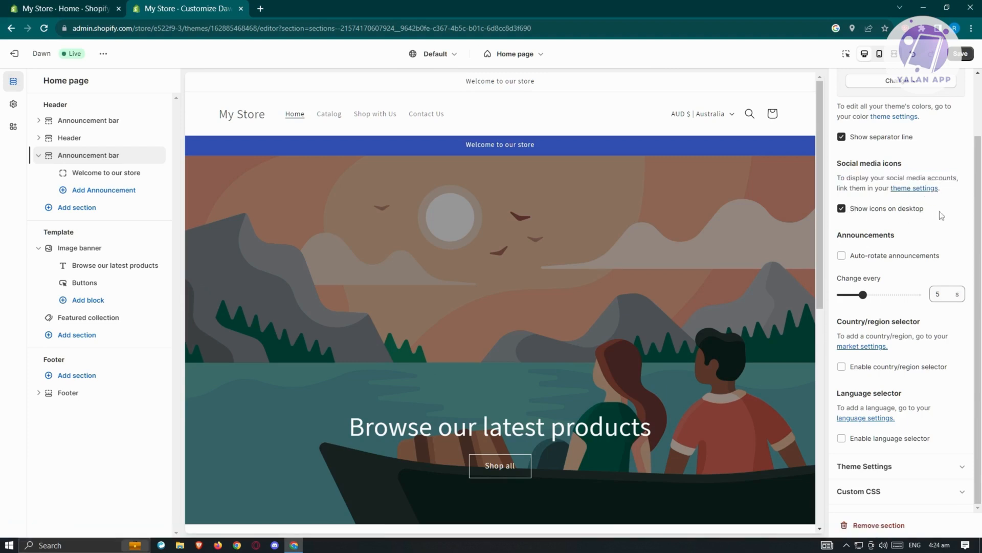
Enable auto-rotating announcements, the country/region selector and the language selector for the added announcement bar
click(842, 258)
click(841, 367)
click(841, 438)
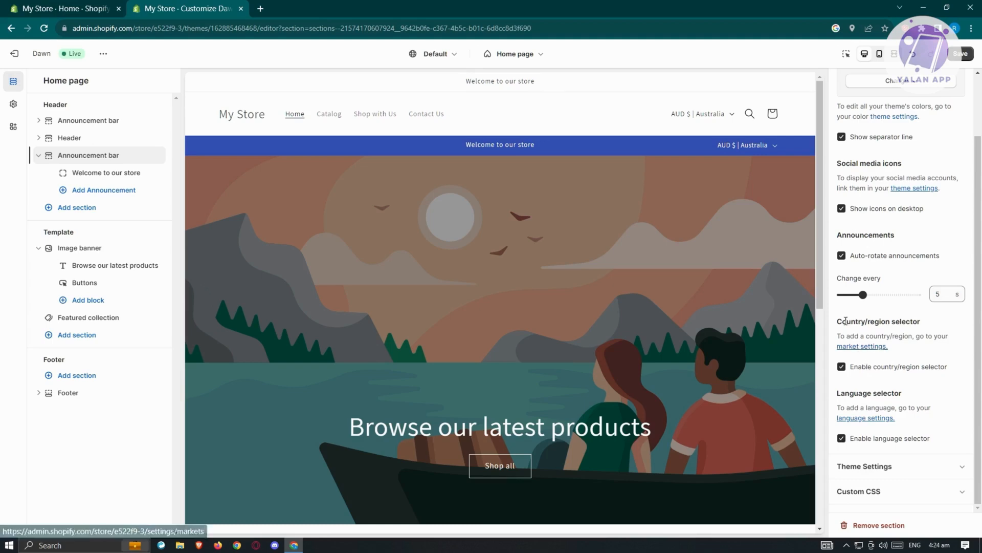
drag(842, 322, 925, 323)
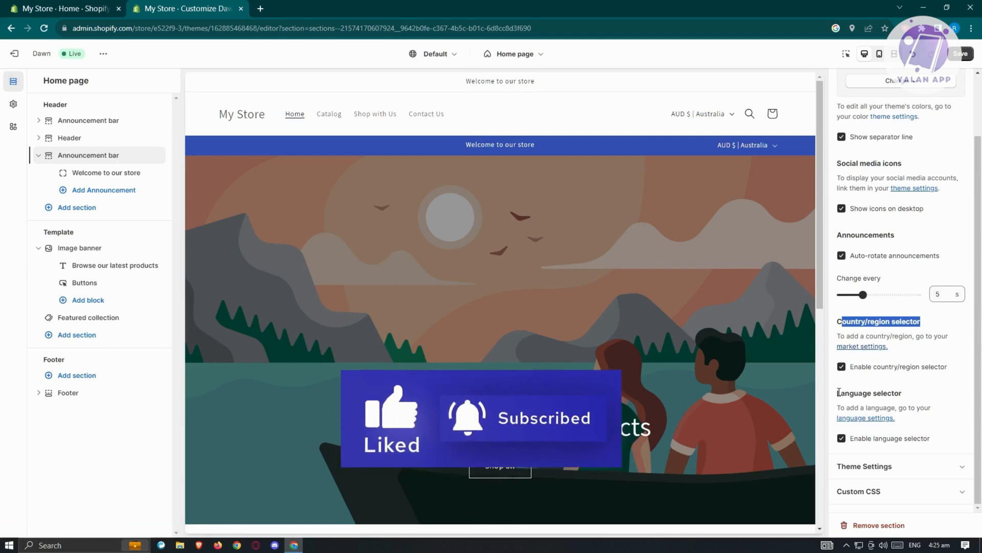
drag(836, 393, 921, 395)
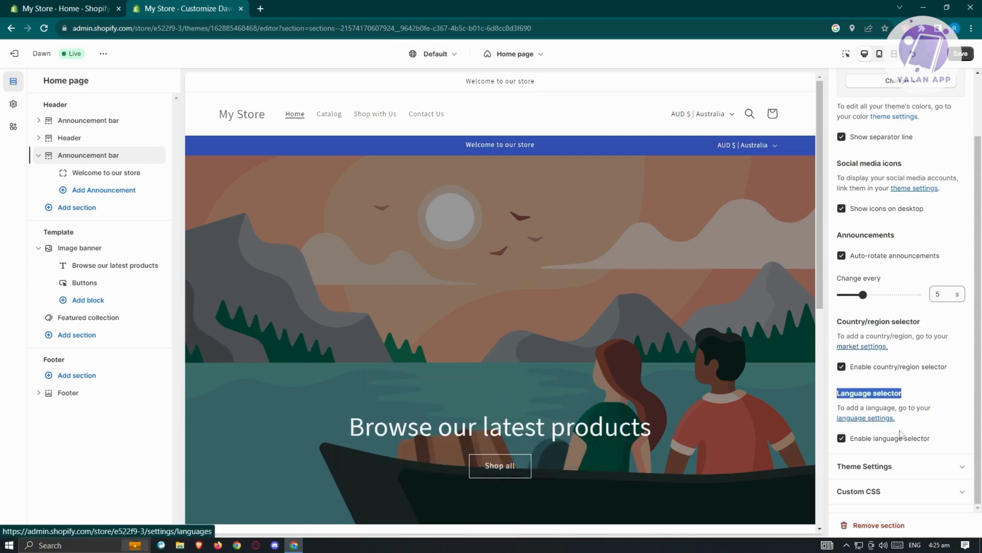
Examine the added announcement bar's social media link fields in Theme Settings and its Custom CSS section
click(924, 467)
scroll(924, 375, down, 5)
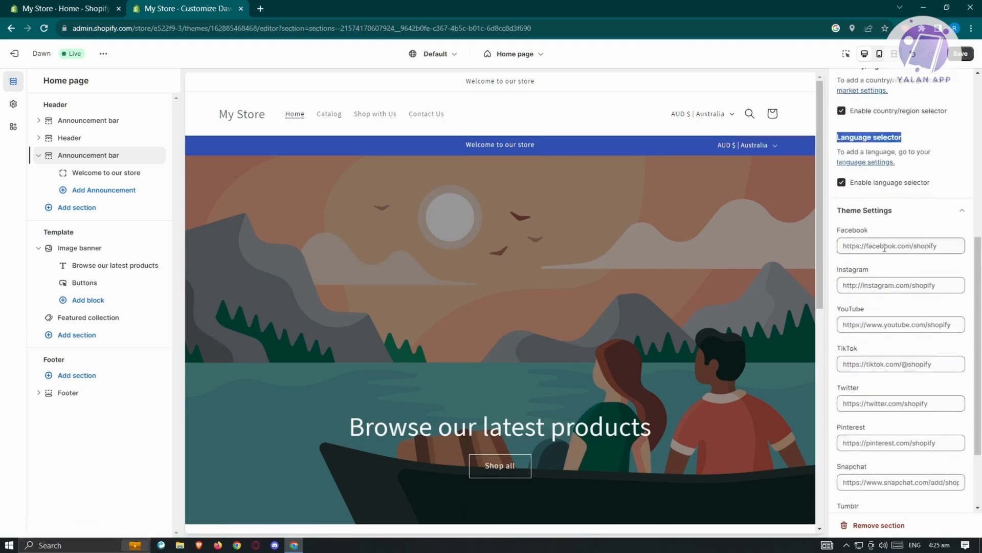
click(857, 247)
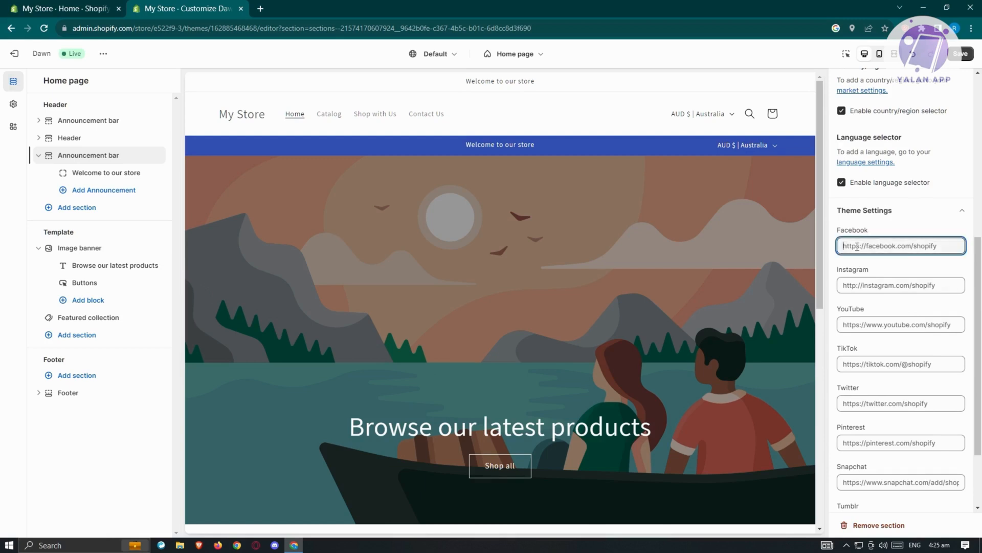
scroll(903, 249, down, 2)
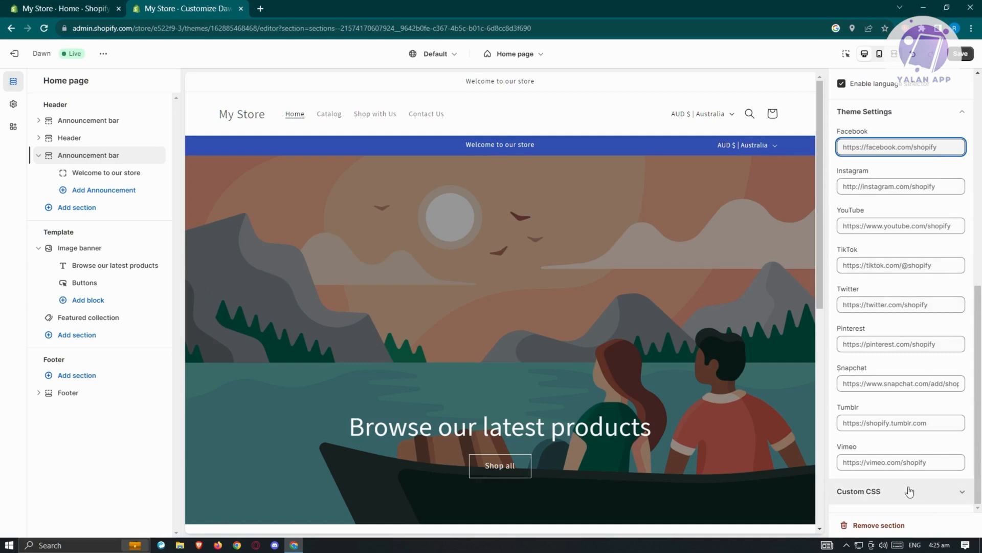
click(935, 492)
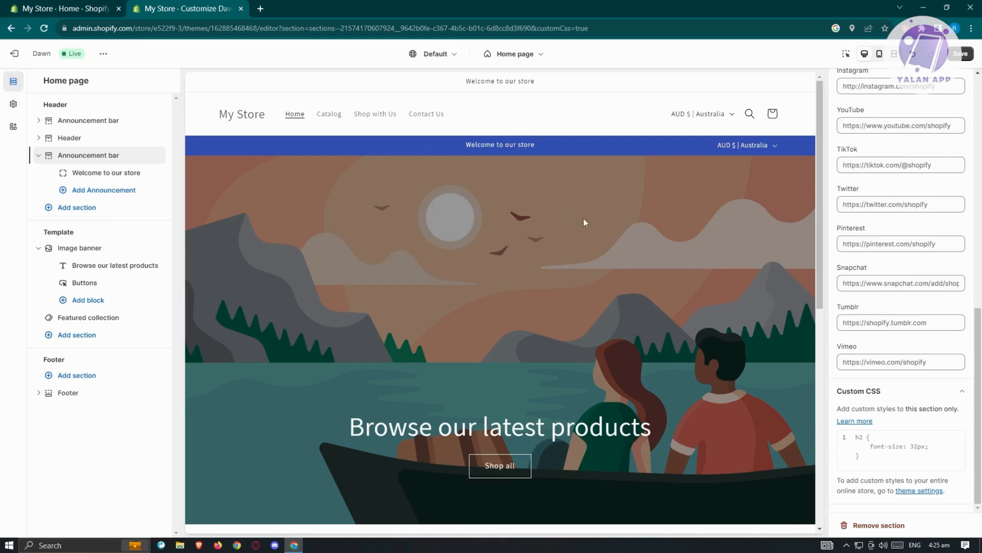
Remove the added announcement bar section
mouse_move(132, 158)
click(145, 157)
Set the header's desktop logo position to Middle left and open the linked logo theme settings in a new browser tab
click(80, 141)
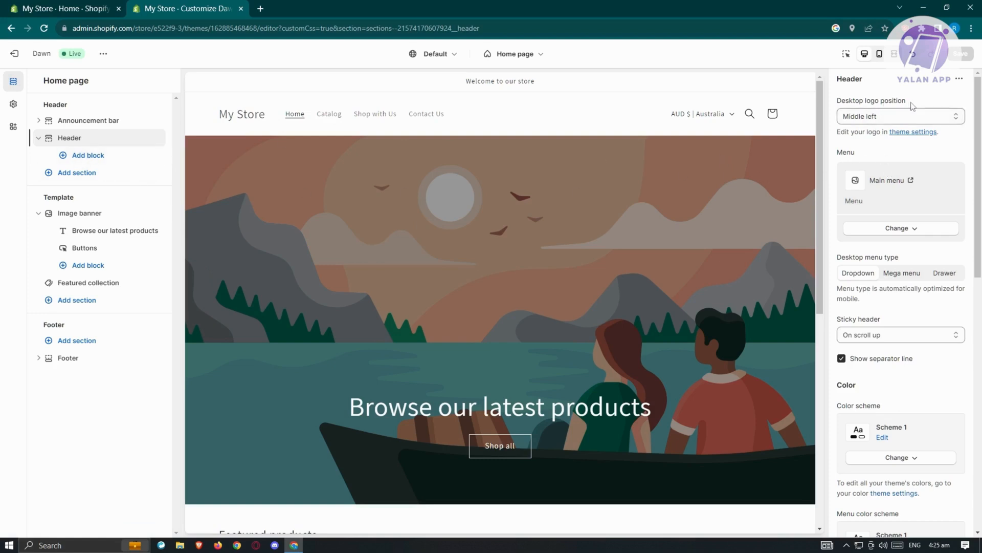
click(934, 118)
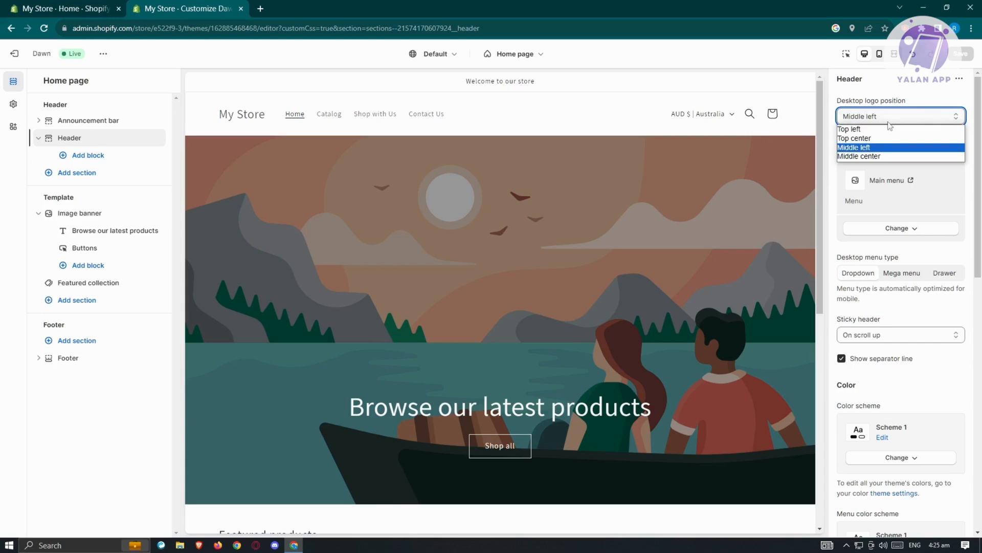
click(863, 149)
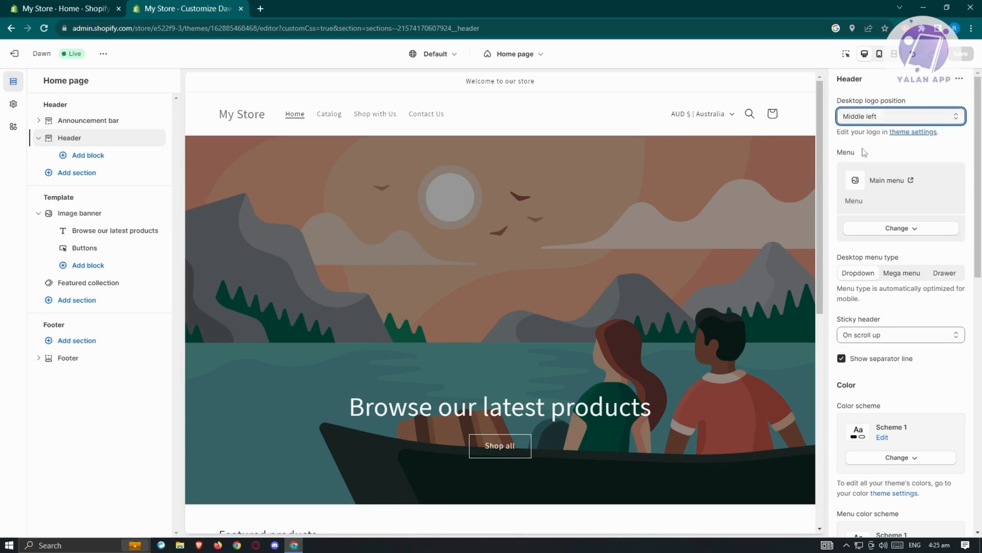
right_click(916, 133)
click(920, 144)
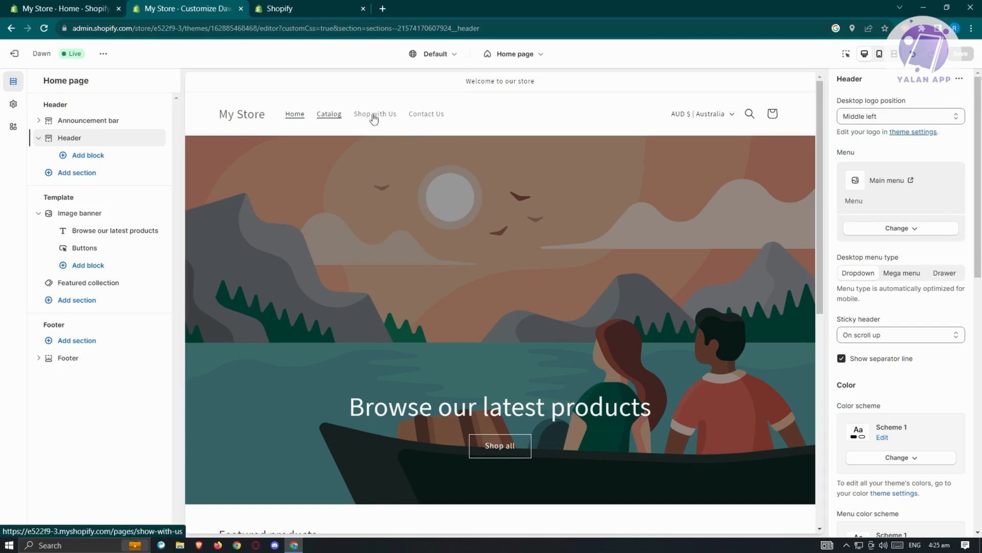
Show the header menu's change options and view the online store's Navigation page in the store admin's browser tab
click(912, 228)
click(60, 7)
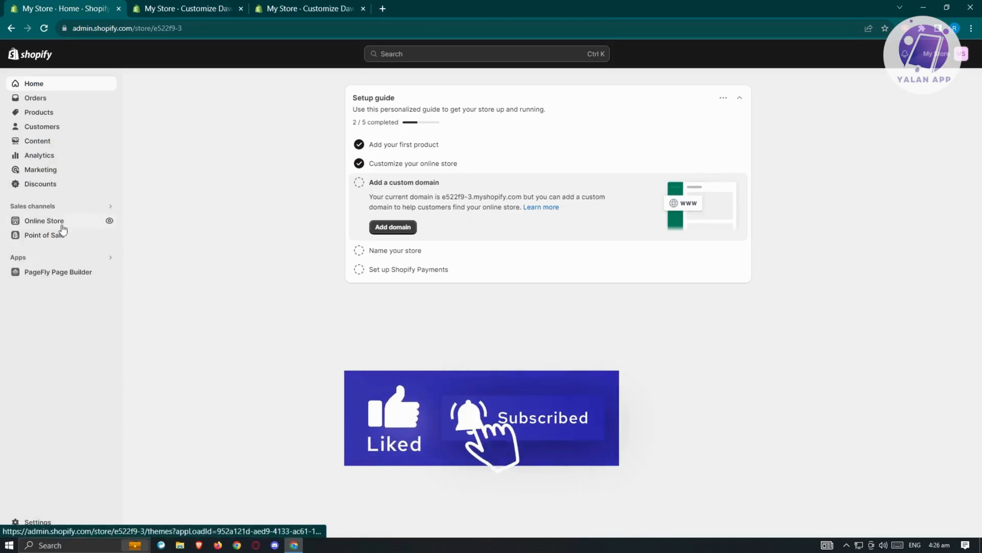
click(59, 223)
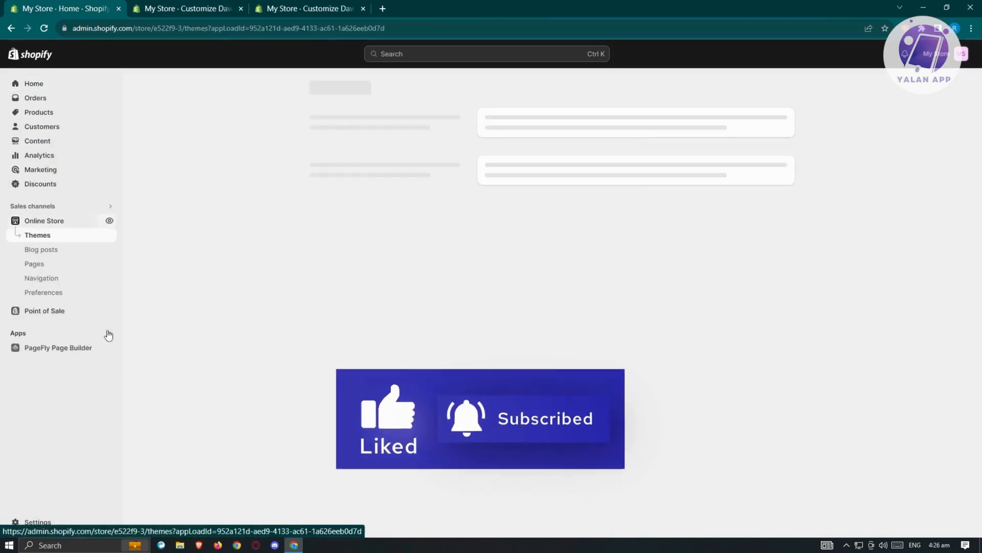
click(42, 280)
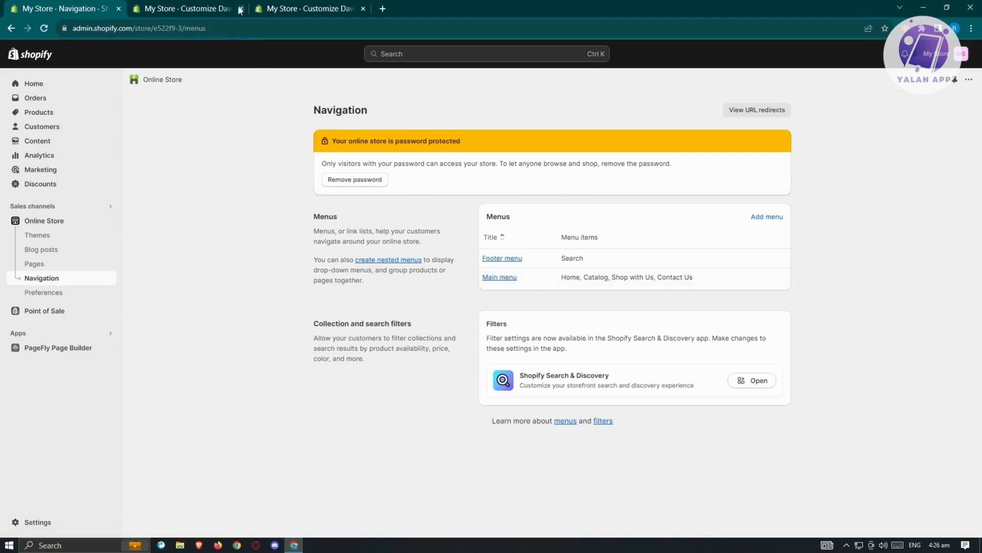
Return to the theme editor's tab, try the Drawer desktop menu type for the header and switch it back to Dropdown
click(197, 7)
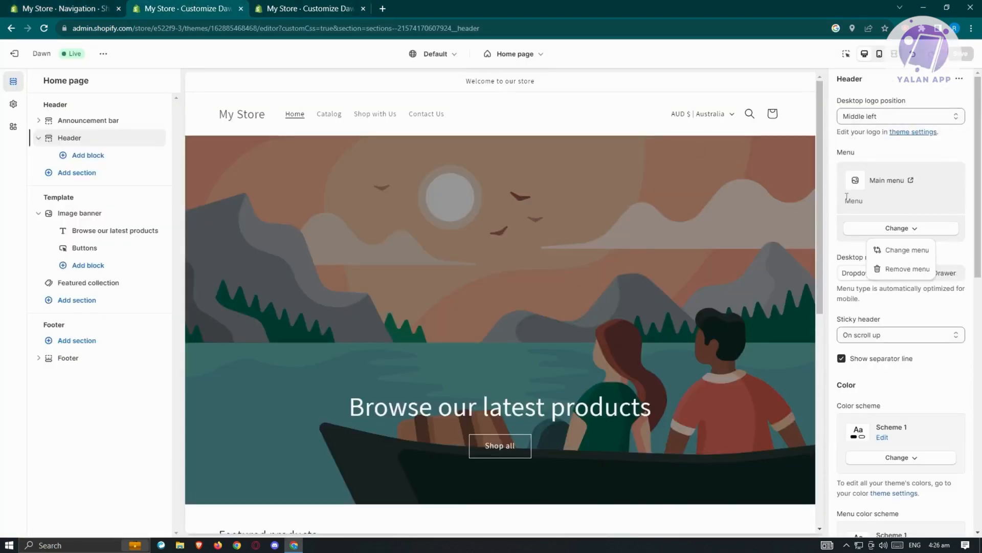
click(890, 196)
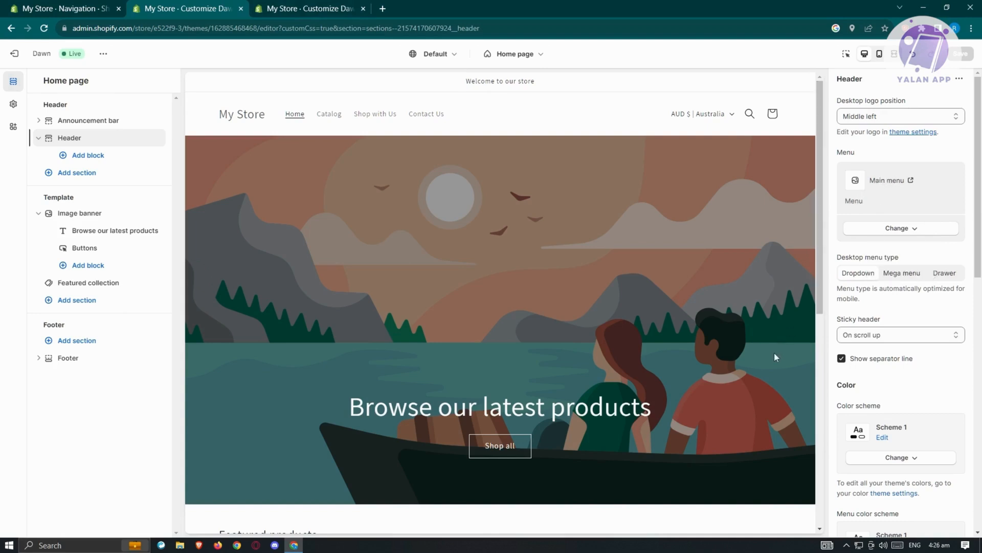
scroll(870, 326, down, 3)
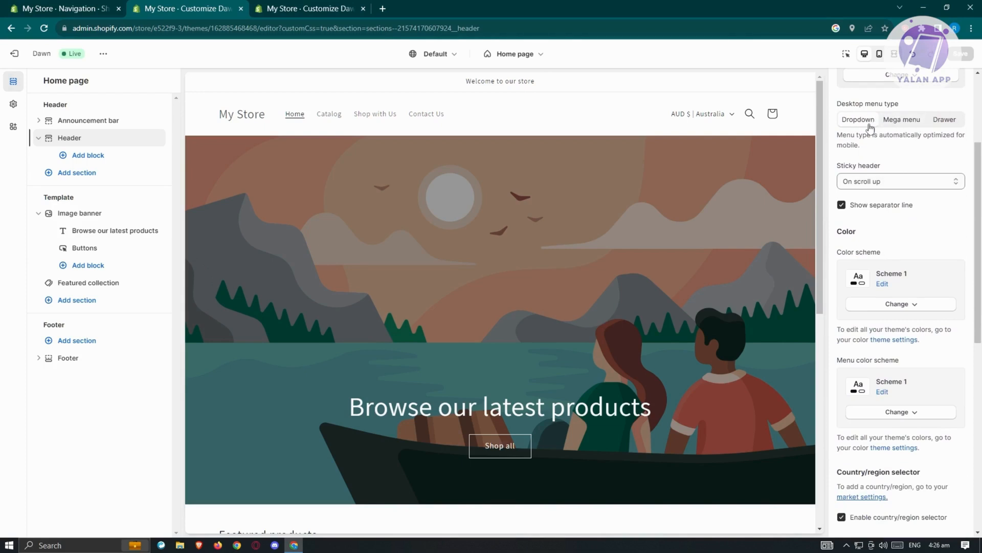
click(947, 122)
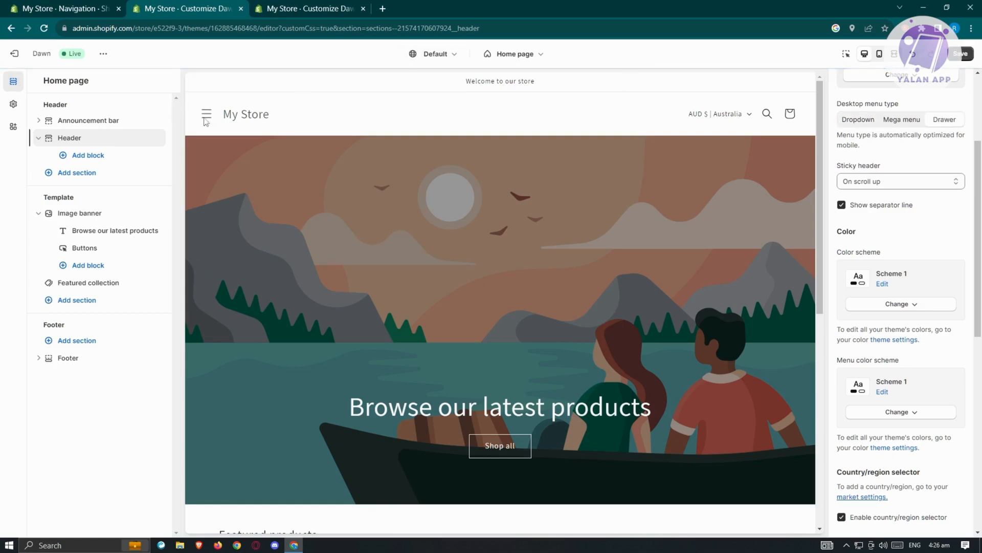
click(856, 120)
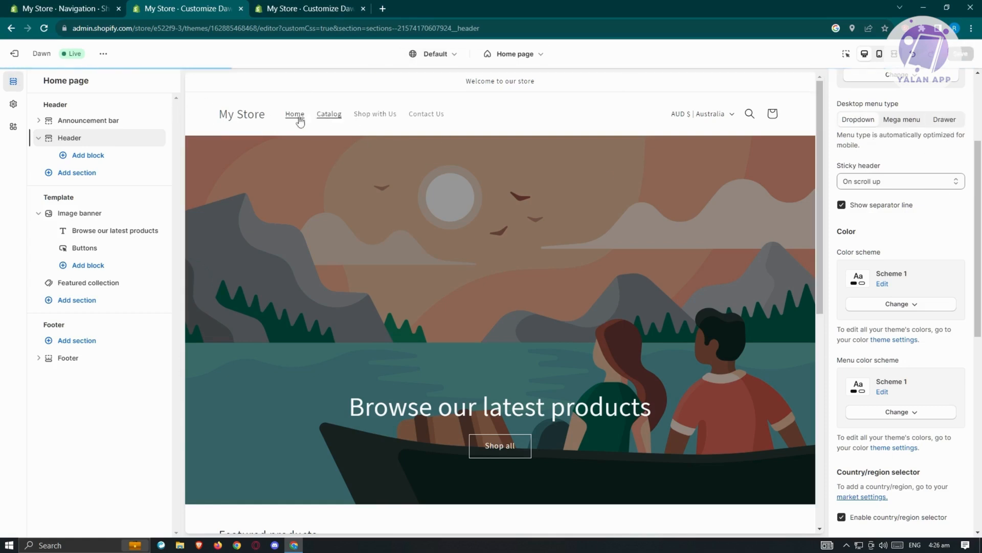
Set the sticky header option to Always and check the header's behaviour along the page preview
scroll(950, 227, down, 3)
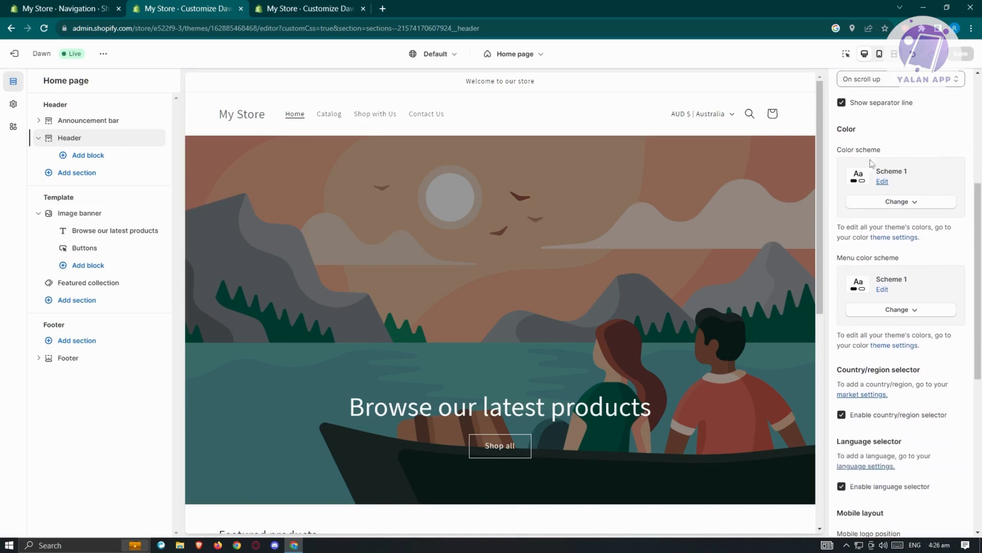
scroll(950, 227, up, 3)
scroll(583, 309, down, 2)
scroll(583, 310, down, 2)
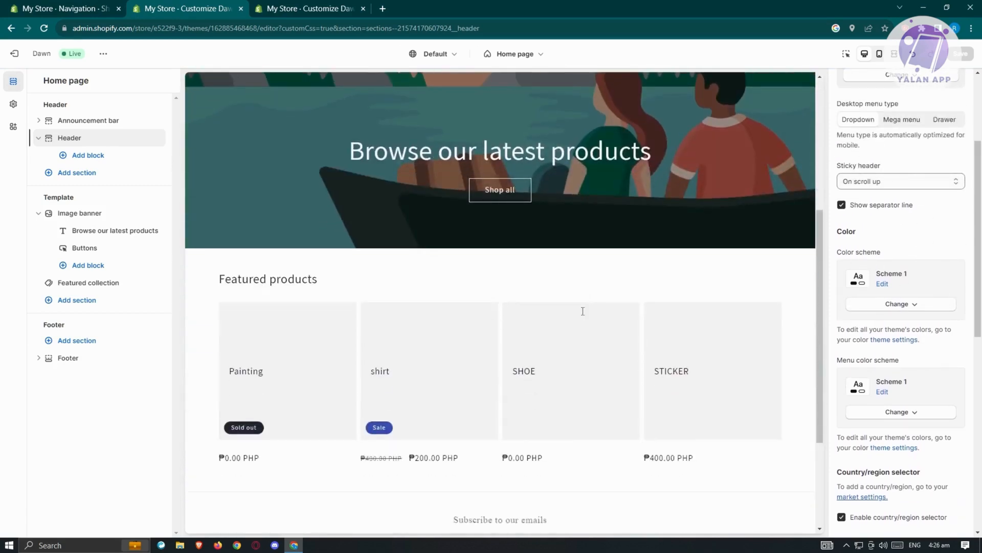
scroll(582, 311, up, 4)
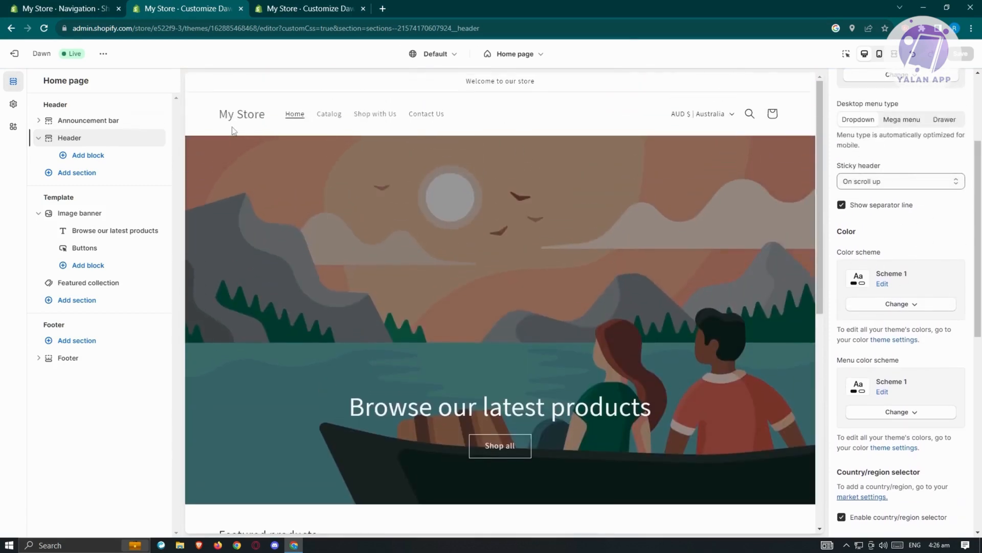
click(911, 183)
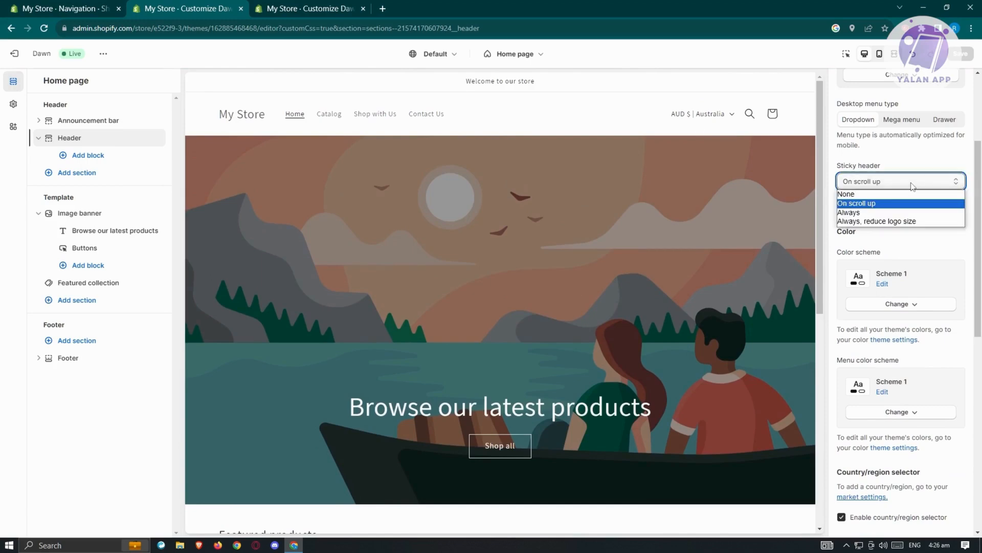
click(898, 213)
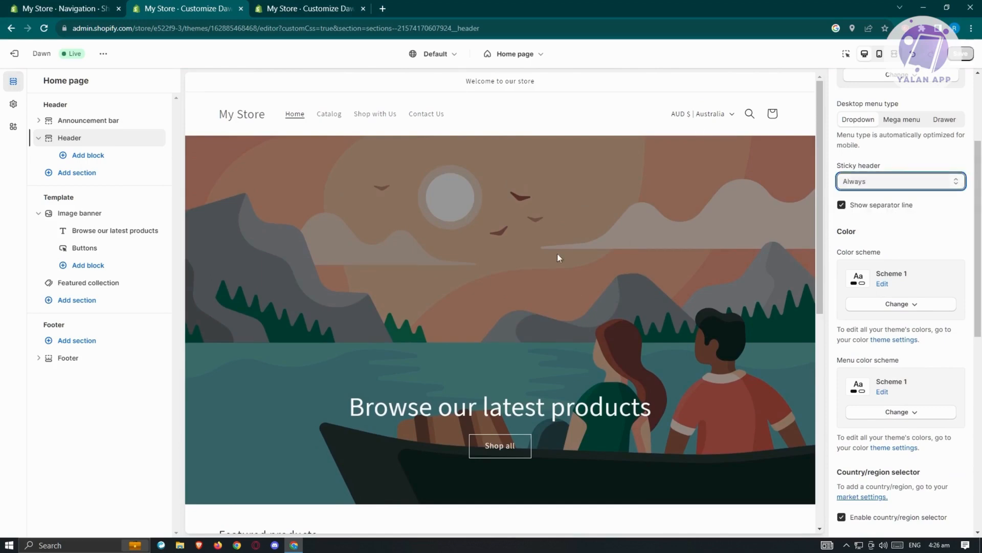
scroll(526, 268, down, 6)
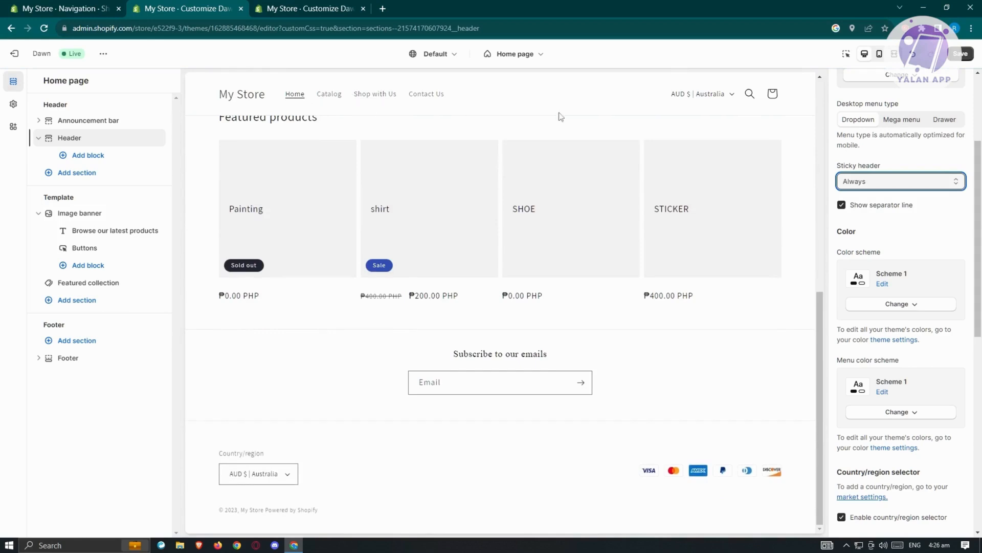
scroll(532, 290, up, 10)
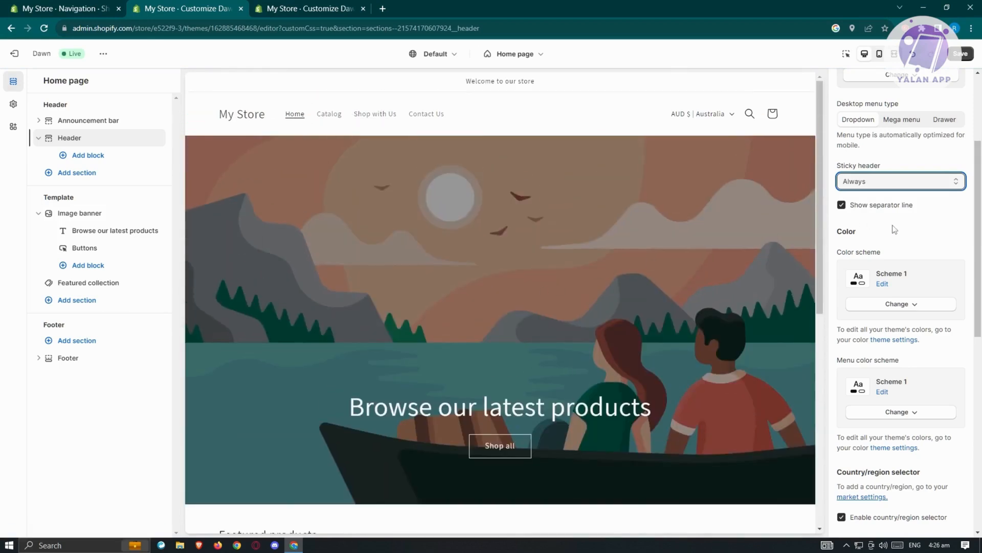
Change the header's color scheme to Scheme 3
scroll(894, 230, down, 2)
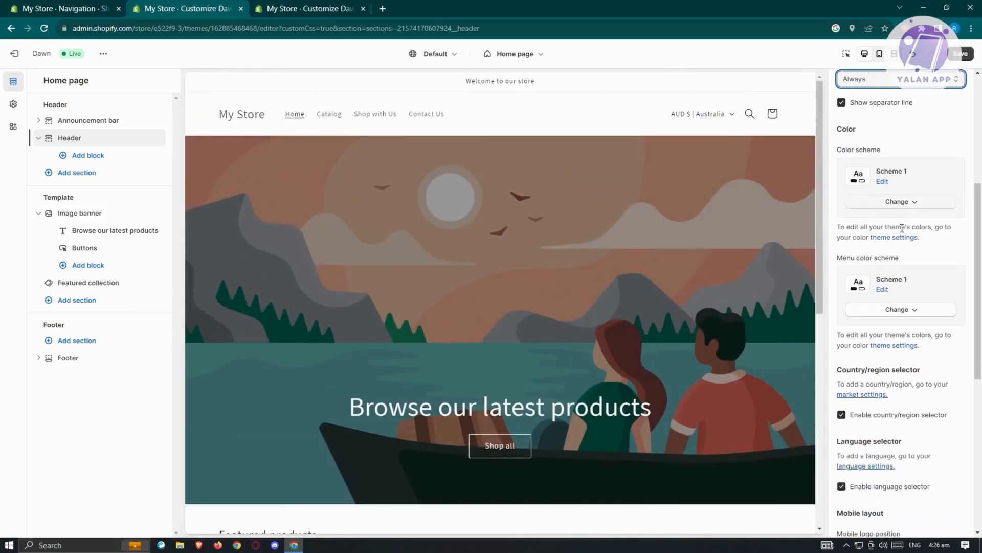
click(925, 203)
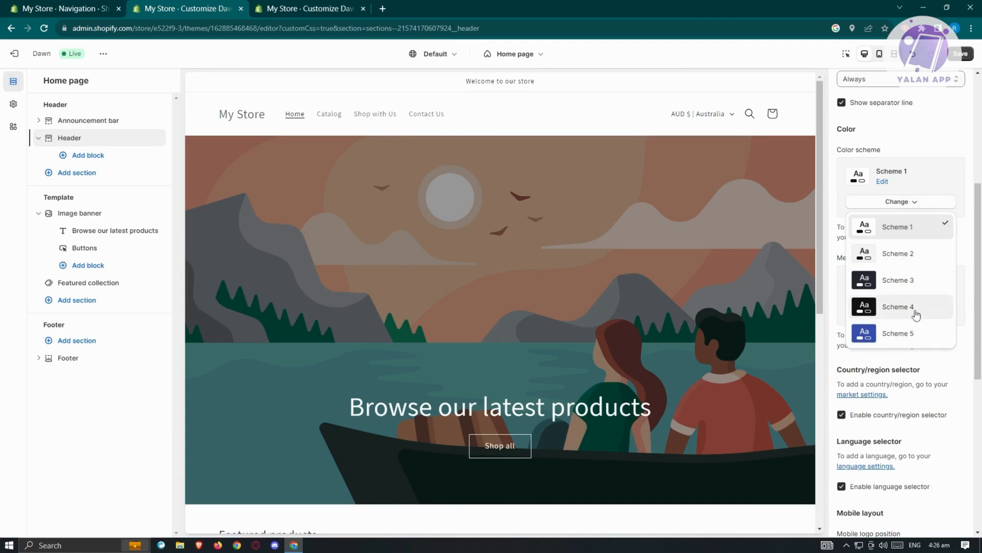
click(914, 284)
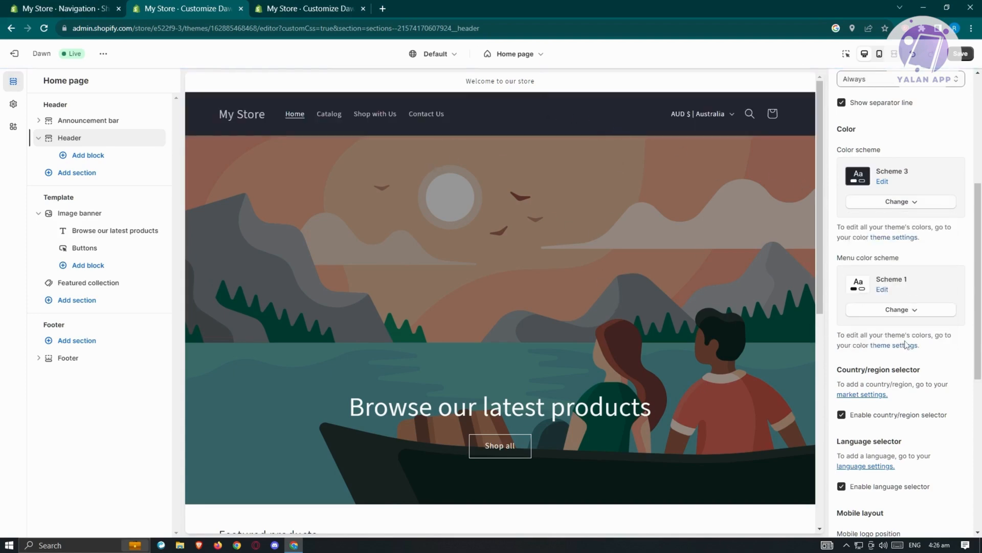
Disable the header's country/region selector and enable it again
scroll(921, 343, down, 2)
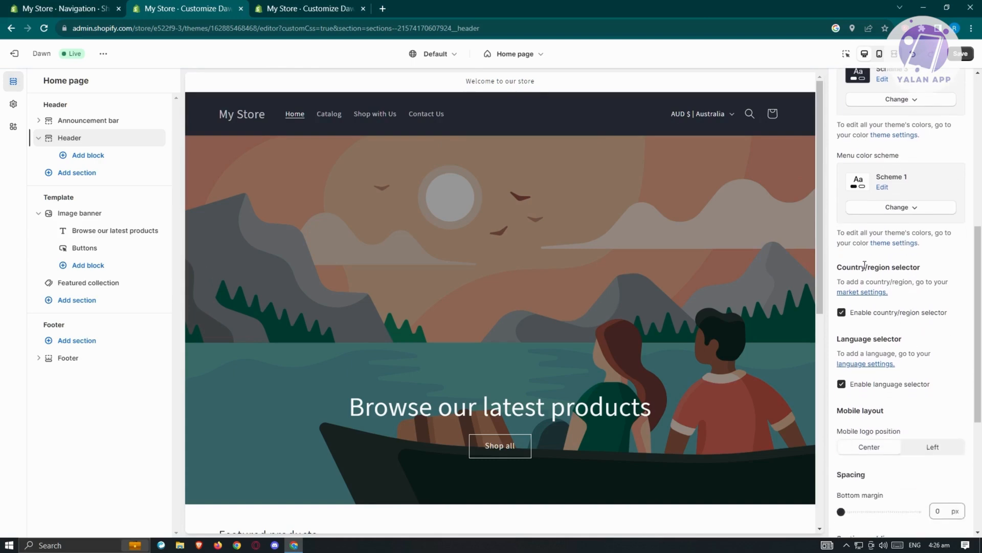
click(842, 313)
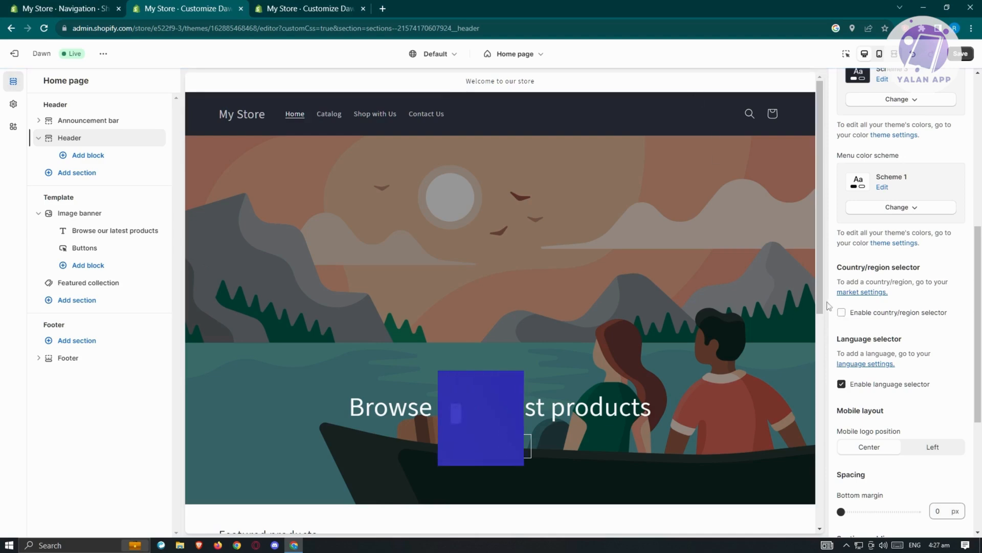
click(842, 312)
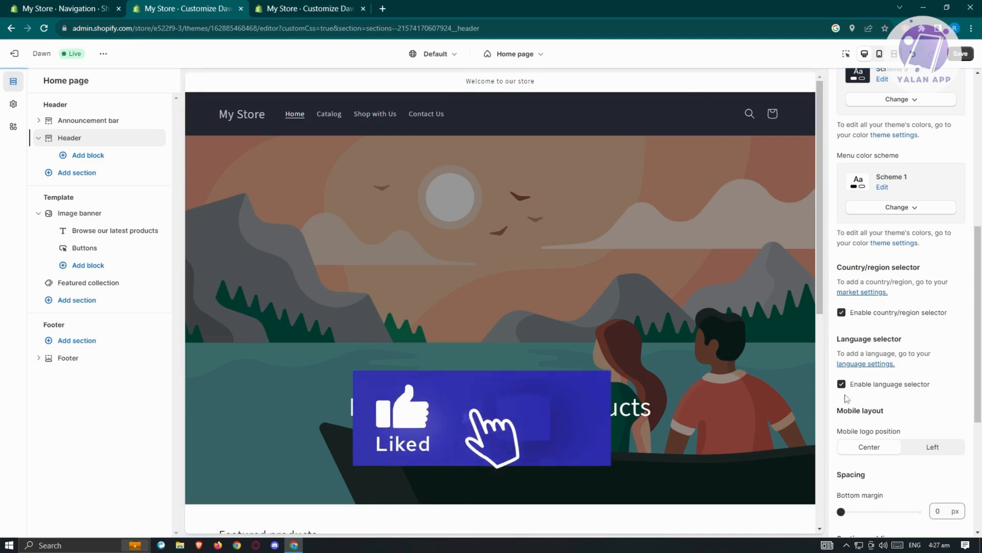
Examine the header's mobile layout, spacing and Theme Settings options, and the blocks available to add to it
scroll(893, 336, down, 5)
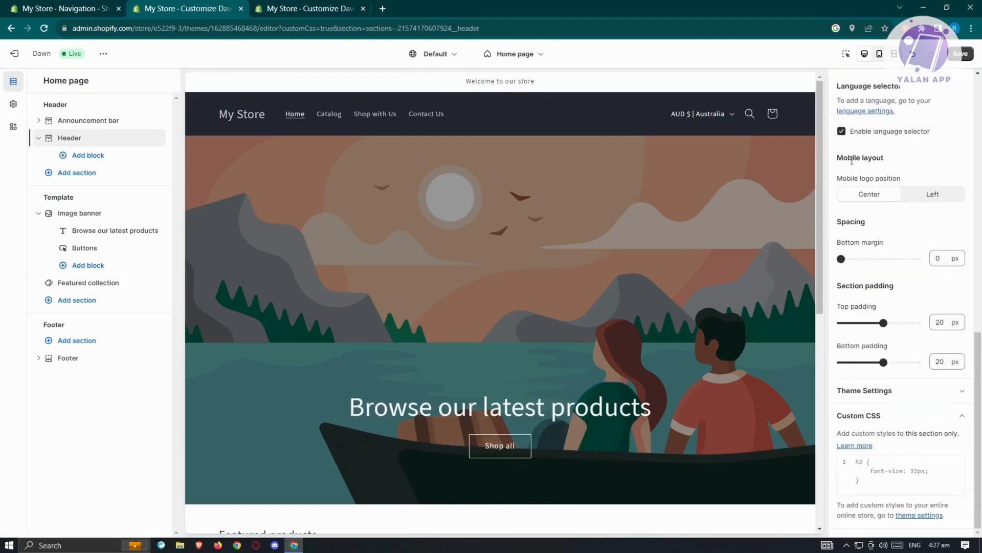
drag(837, 157, 911, 164)
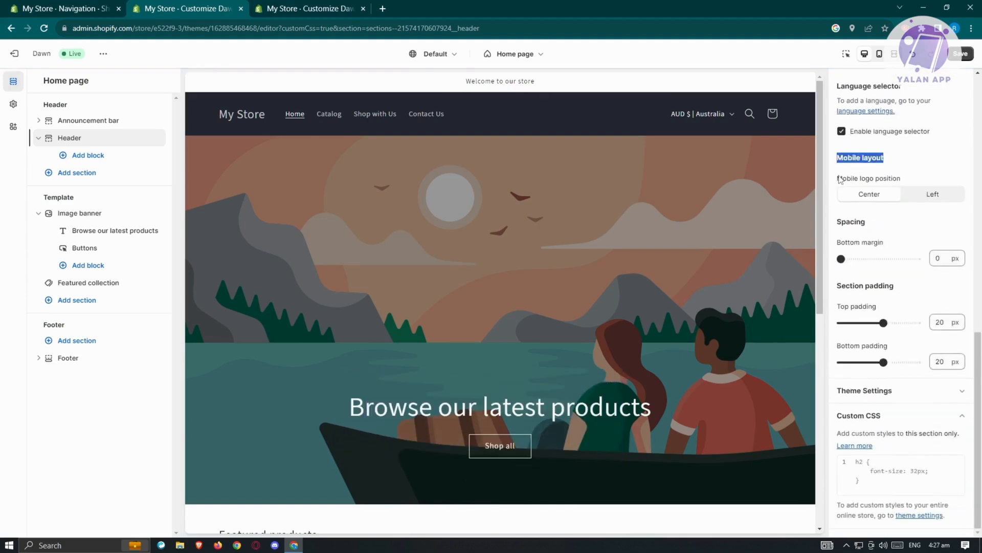
drag(839, 179, 906, 181)
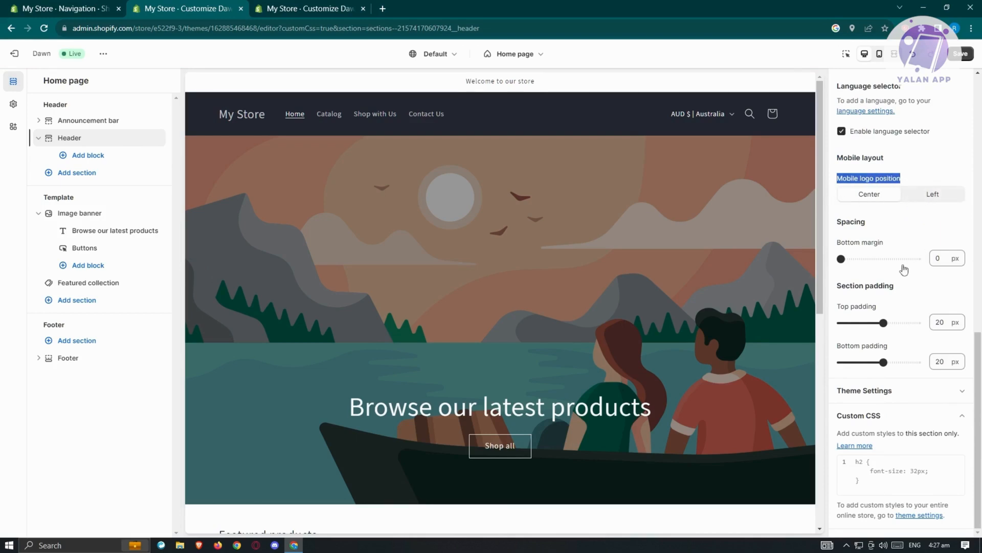
drag(833, 221, 871, 221)
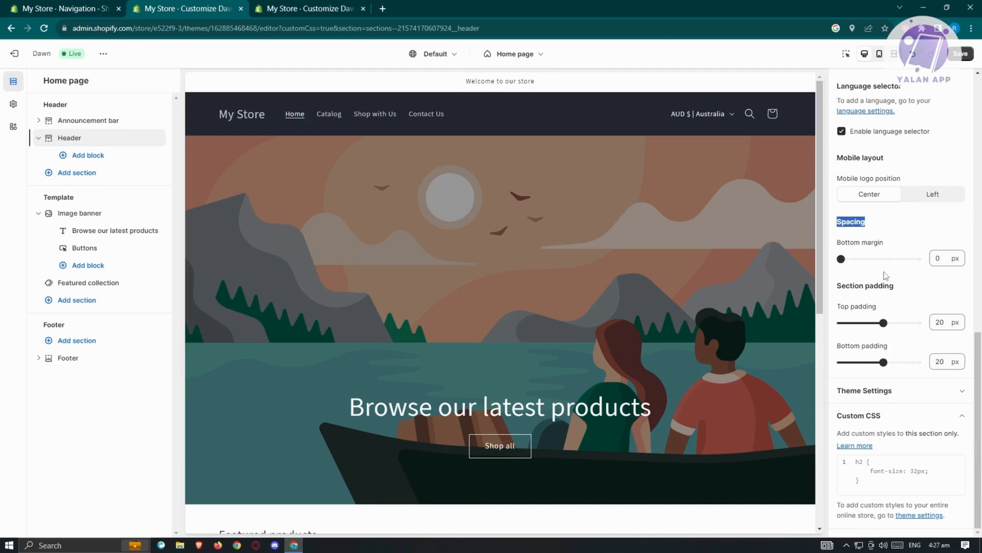
click(928, 392)
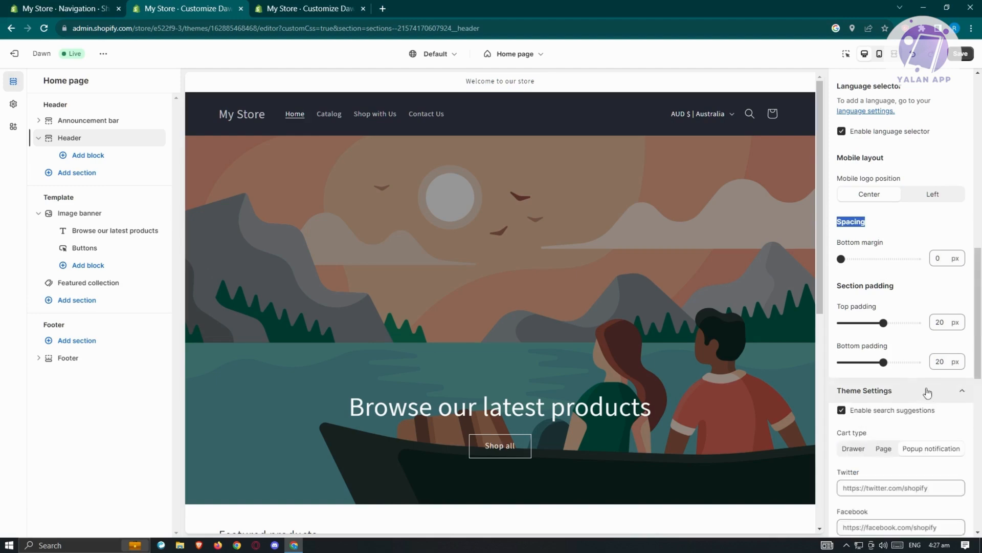
scroll(928, 392, down, 10)
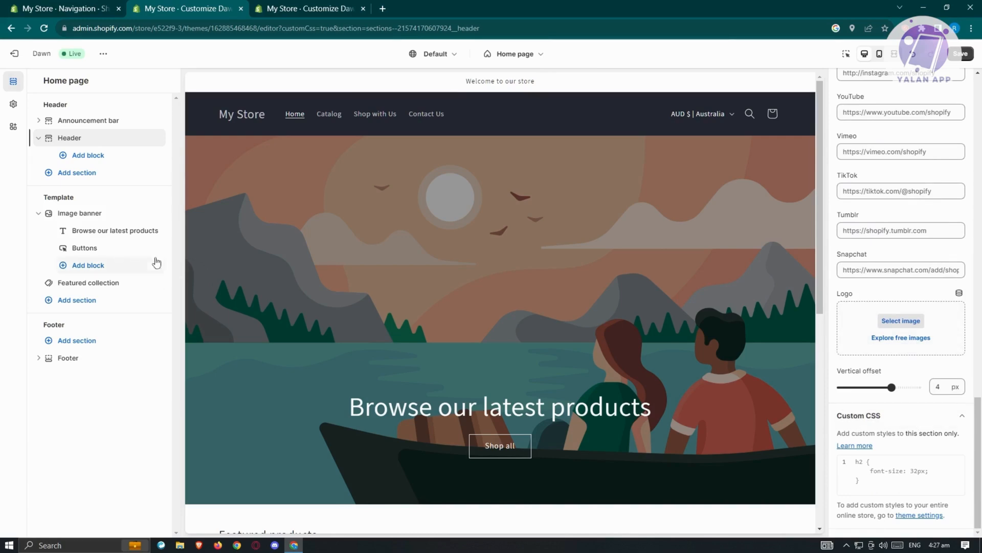
click(66, 160)
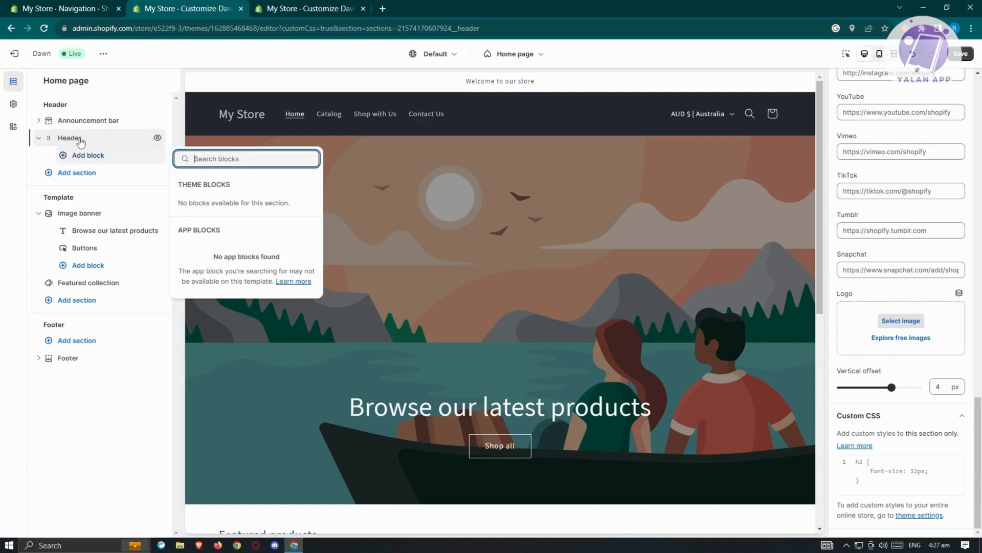
click(87, 413)
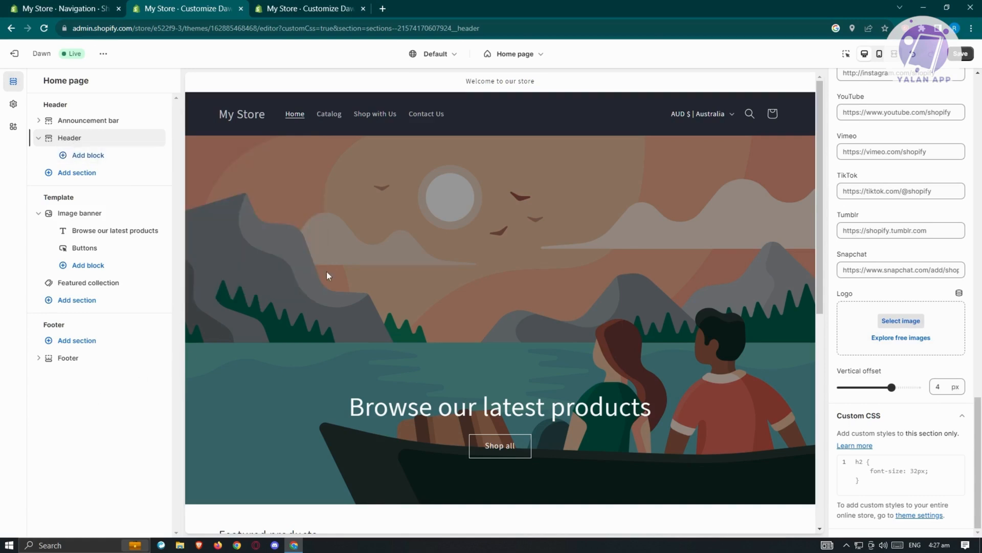
Open the Dawn theme's code editor from the store admin's Themes page, view base.css and exit the code editor
click(85, 6)
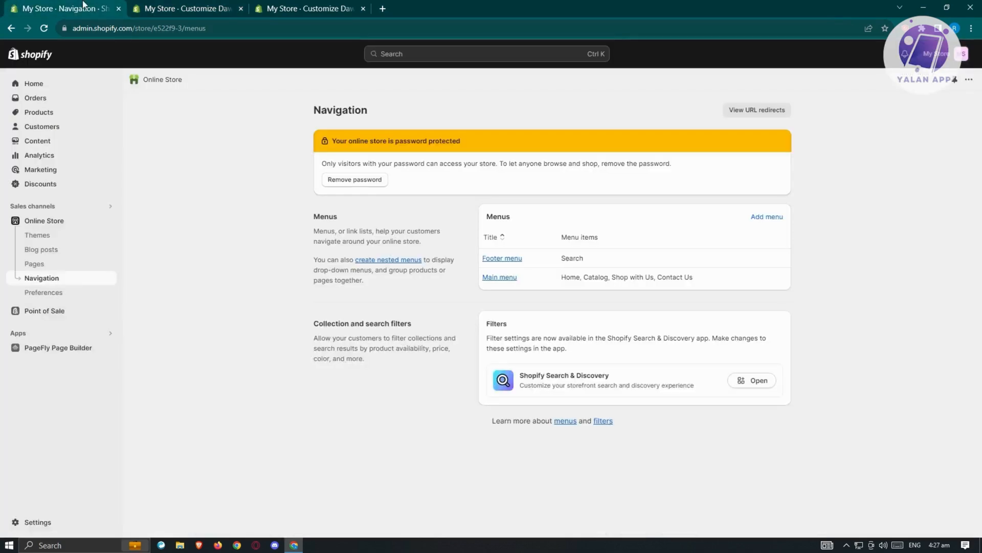
click(46, 236)
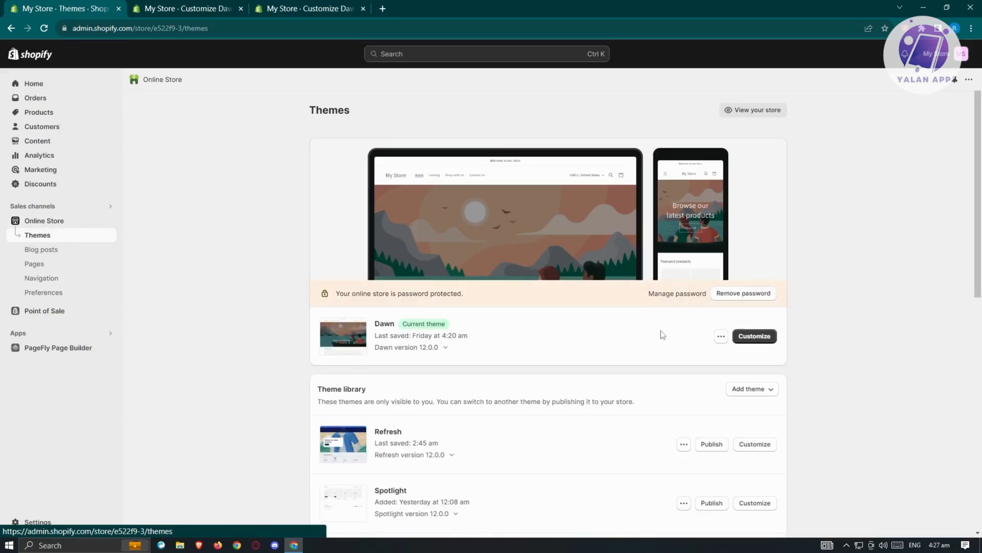
click(722, 338)
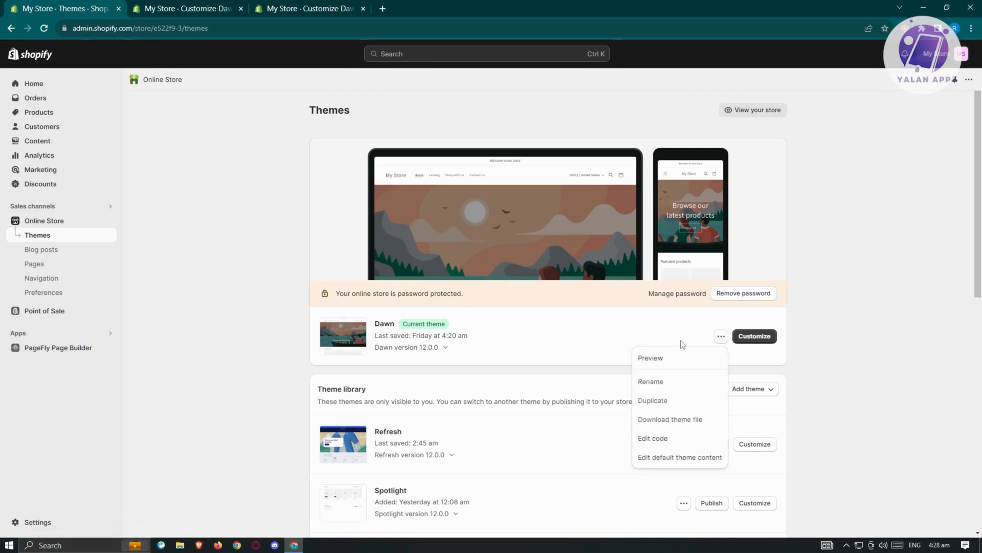
click(670, 440)
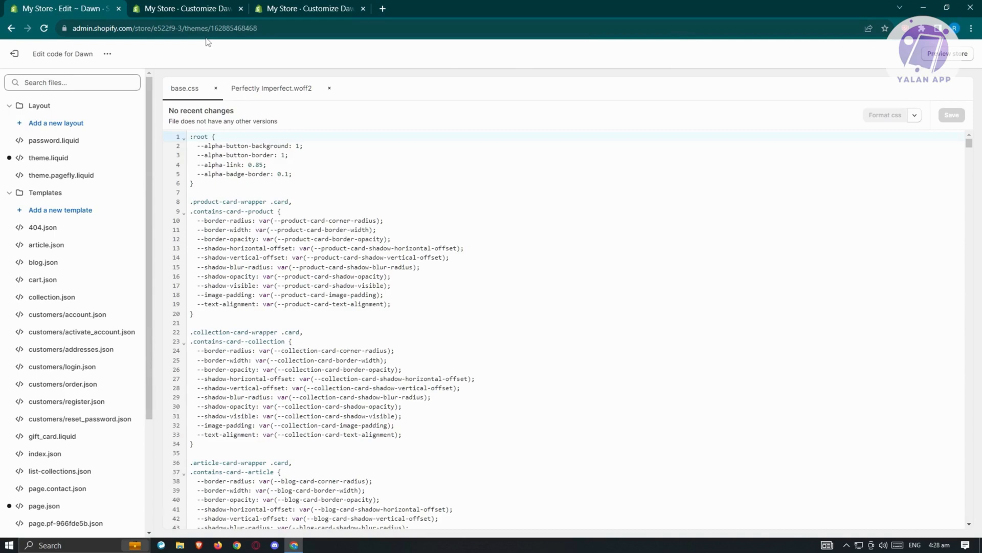
click(15, 53)
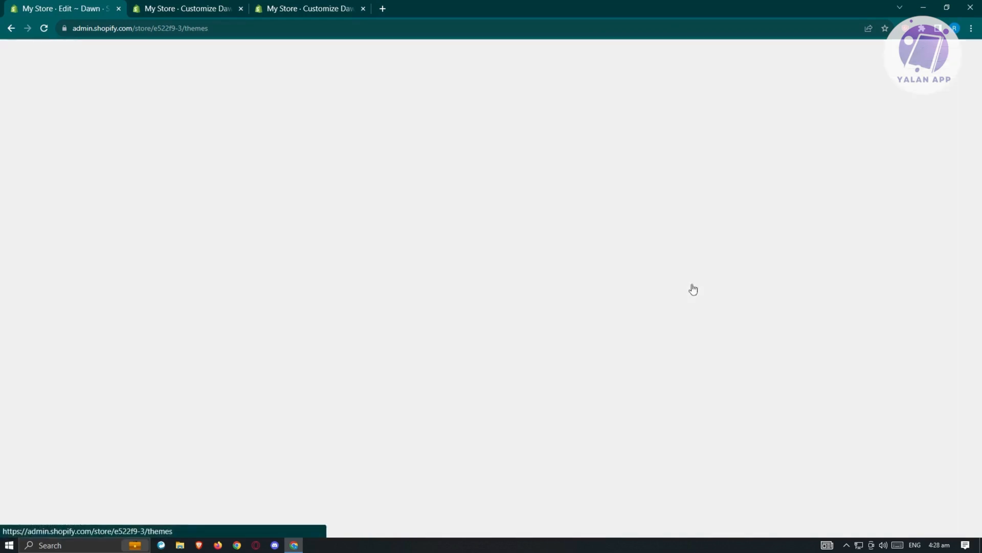